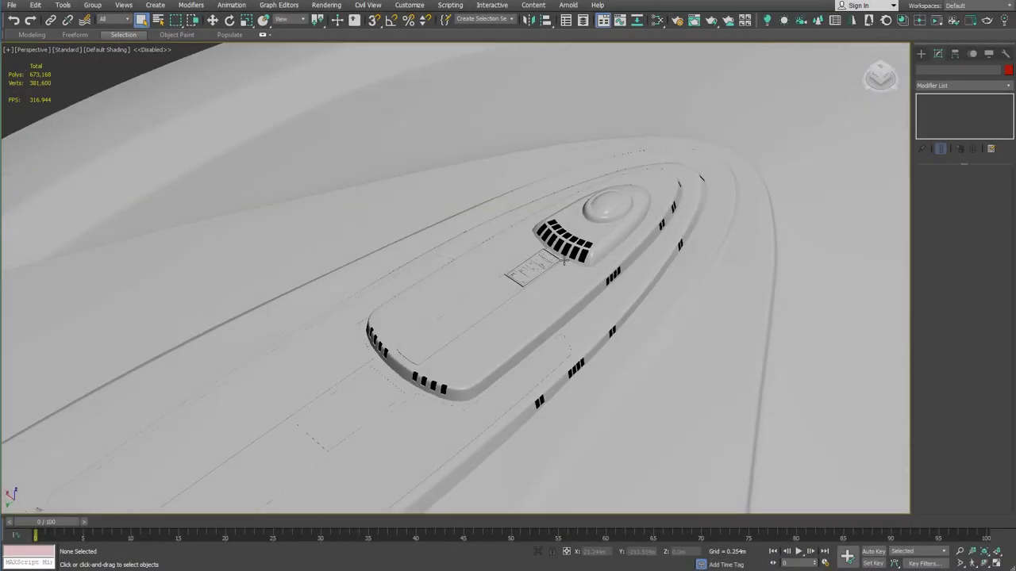
Unhide all hidden objects so the lifeboat blanks are displayed above the upper deck.
{"action": "scroll", "coordinate": [566, 260], "scroll_direction": "up", "scroll_amount": 4}
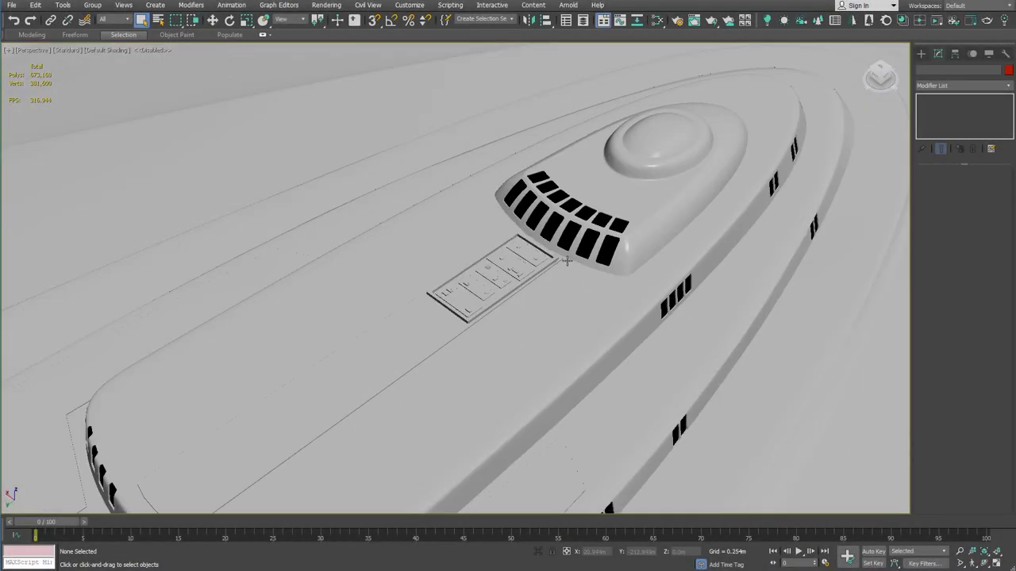
{"action": "scroll", "coordinate": [568, 261], "scroll_direction": "down", "scroll_amount": 4}
{"action": "middle_click_drag", "start_coordinate": [568, 261], "coordinate": [582, 238], "text": "alt"}
{"action": "middle_click_drag", "start_coordinate": [590, 149], "coordinate": [507, 251]}
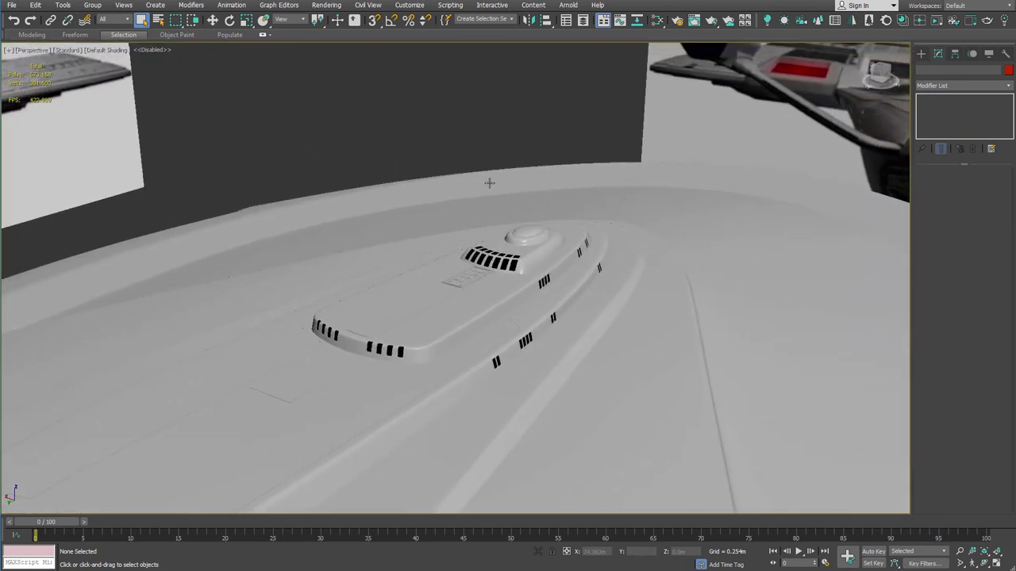
{"action": "right_click", "coordinate": [421, 127]}
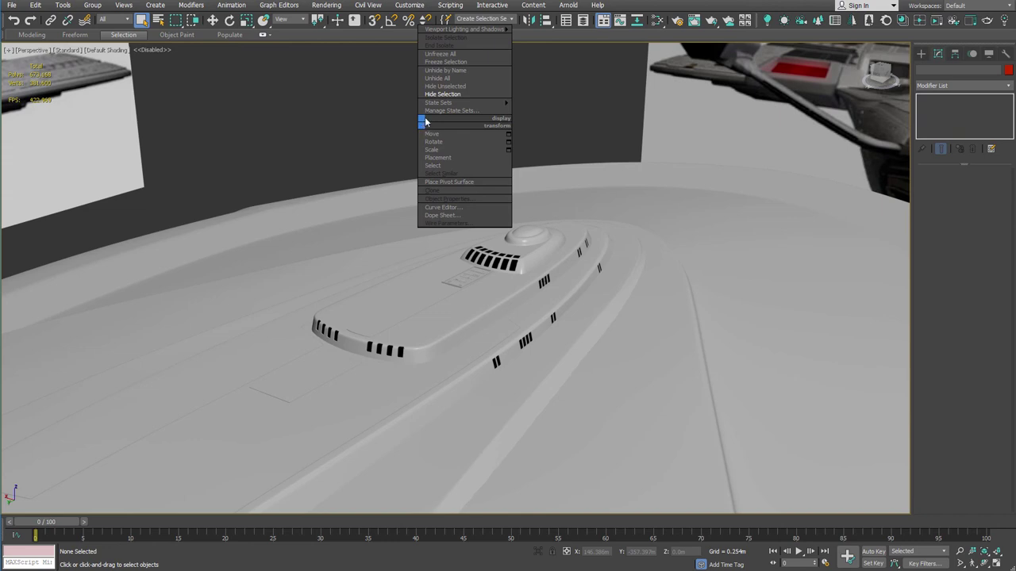
{"action": "left_click", "coordinate": [434, 85]}
Turn on edged-faces shading in the perspective view around the lifeboat blanks.
{"action": "middle_click_drag", "start_coordinate": [497, 224], "coordinate": [505, 409], "text": "alt"}
{"action": "scroll", "coordinate": [505, 408], "scroll_direction": "up", "scroll_amount": 5}
{"action": "middle_click_drag", "start_coordinate": [550, 330], "coordinate": [581, 267], "text": "alt"}
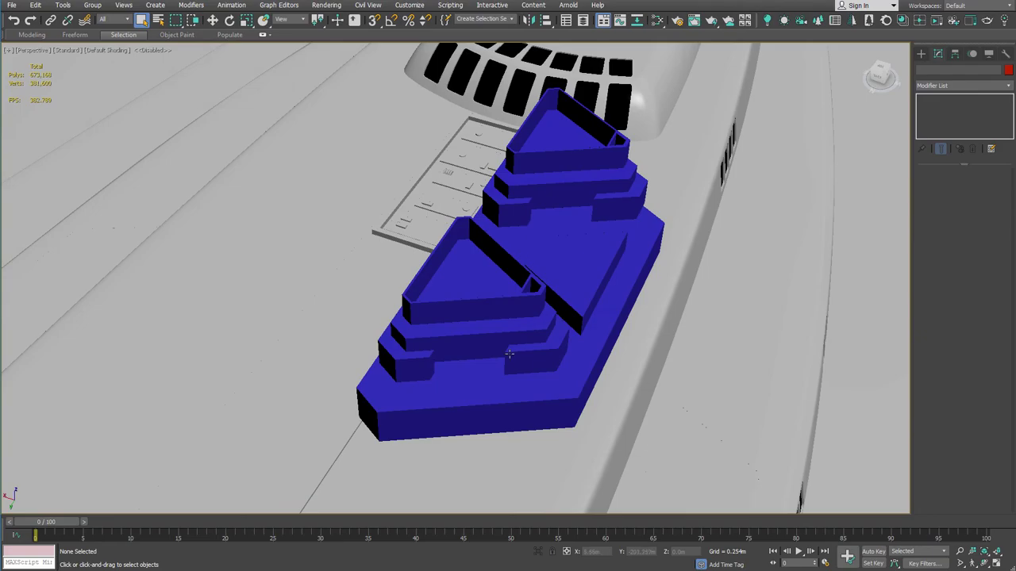
{"action": "key", "text": "F4"}
{"action": "middle_click_drag", "start_coordinate": [498, 357], "coordinate": [472, 315]}
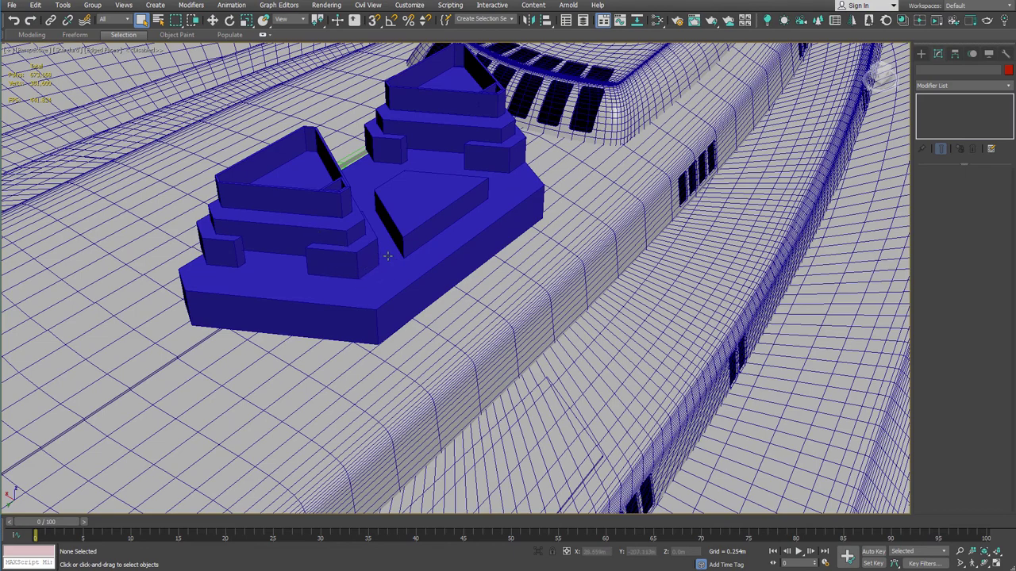
Examine the stacked lifeboat blanks and the surrounding deck mesh from several angles and distances.
{"action": "scroll", "coordinate": [428, 222], "scroll_direction": "down", "scroll_amount": 6}
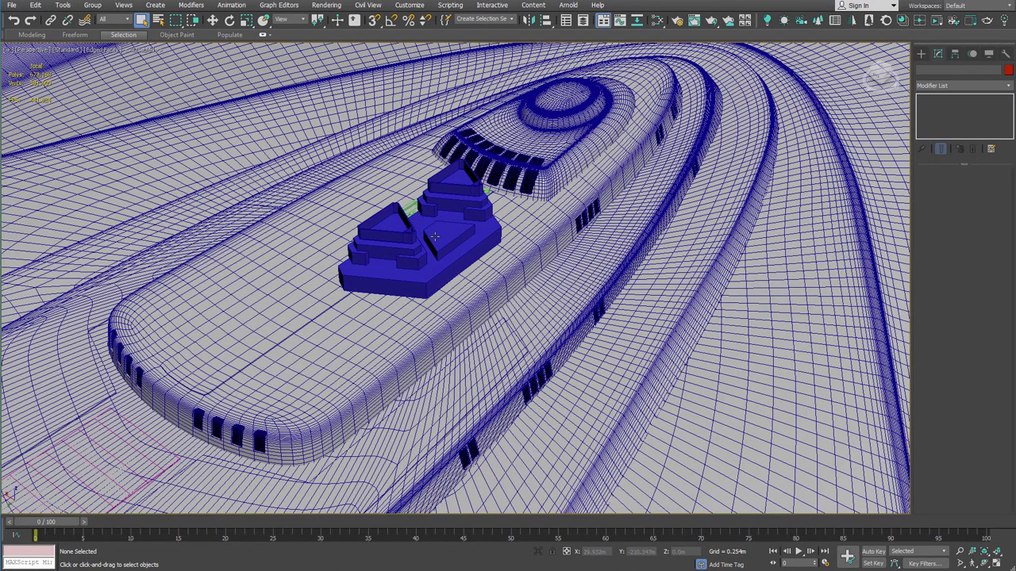
{"action": "middle_click_drag", "start_coordinate": [446, 235], "coordinate": [476, 247], "text": "alt"}
{"action": "middle_click_drag", "start_coordinate": [693, 300], "coordinate": [380, 219]}
{"action": "scroll", "coordinate": [533, 282], "scroll_direction": "up", "scroll_amount": 5}
{"action": "scroll", "coordinate": [527, 288], "scroll_direction": "down", "scroll_amount": 4}
{"action": "scroll", "coordinate": [377, 217], "scroll_direction": "up", "scroll_amount": 5}
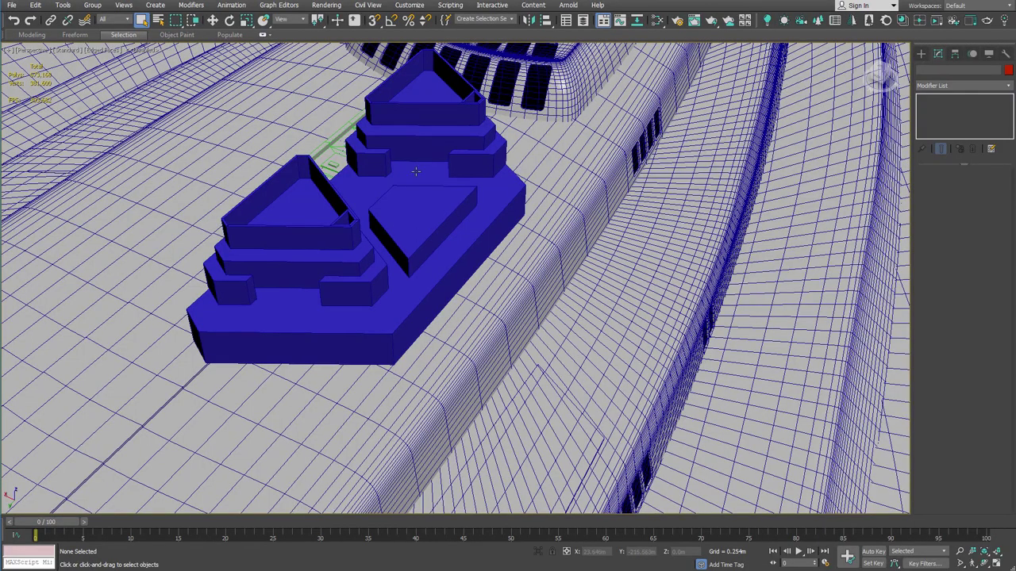
{"action": "scroll", "coordinate": [370, 179], "scroll_direction": "down", "scroll_amount": 3}
{"action": "middle_click_drag", "start_coordinate": [370, 179], "coordinate": [500, 206]}
{"action": "scroll", "coordinate": [500, 214], "scroll_direction": "down", "scroll_amount": 3}
{"action": "middle_click_drag", "start_coordinate": [500, 254], "coordinate": [412, 234], "text": "alt"}
{"action": "scroll", "coordinate": [412, 234], "scroll_direction": "up", "scroll_amount": 2}
{"action": "scroll", "coordinate": [412, 230], "scroll_direction": "up", "scroll_amount": 4}
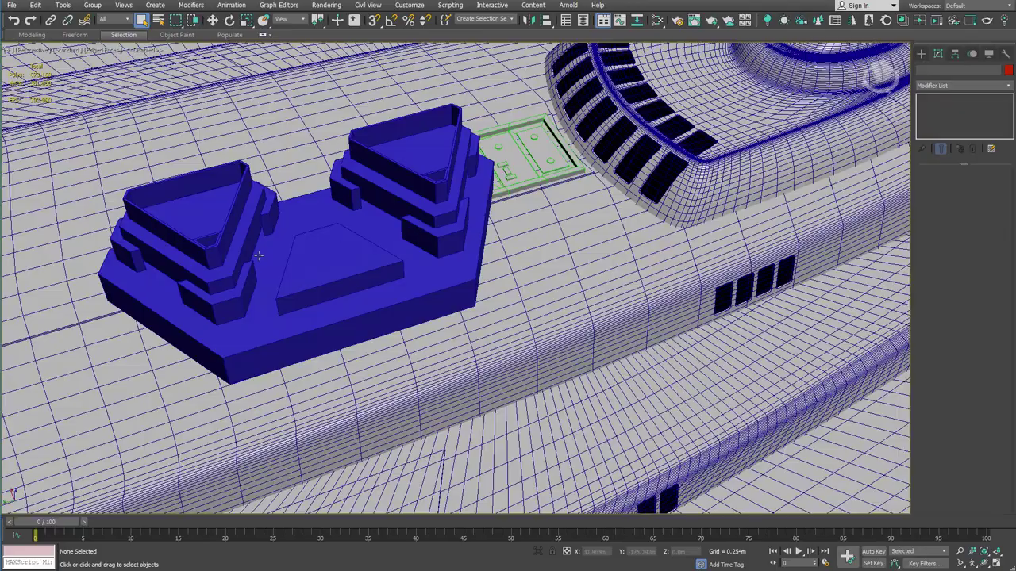
{"action": "scroll", "coordinate": [282, 258], "scroll_direction": "down", "scroll_amount": 5}
{"action": "middle_click_drag", "start_coordinate": [287, 259], "coordinate": [383, 222]}
{"action": "scroll", "coordinate": [362, 233], "scroll_direction": "down", "scroll_amount": 7}
{"action": "scroll", "coordinate": [350, 253], "scroll_direction": "up", "scroll_amount": 4}
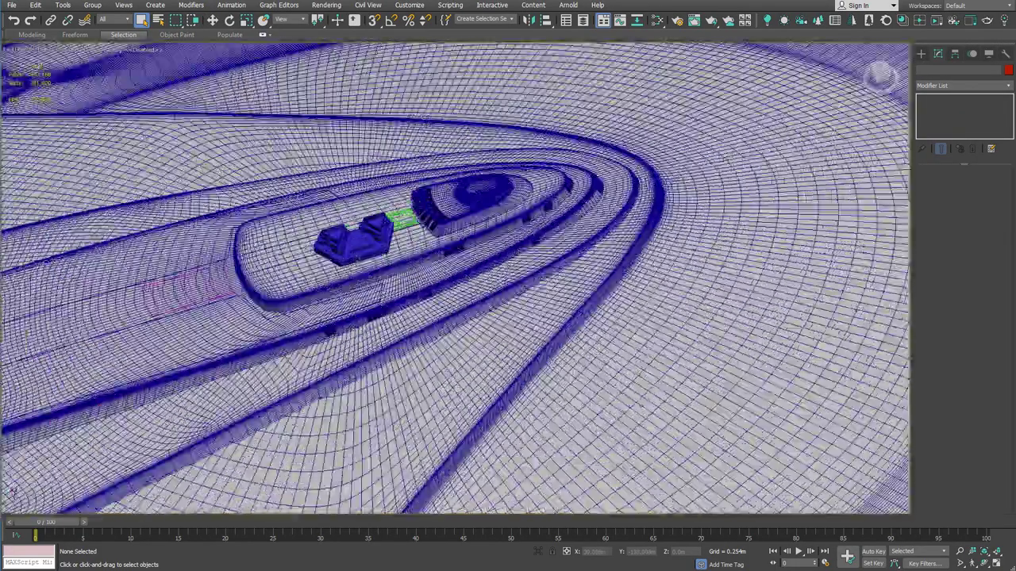
{"action": "scroll", "coordinate": [341, 269], "scroll_direction": "up", "scroll_amount": 5}
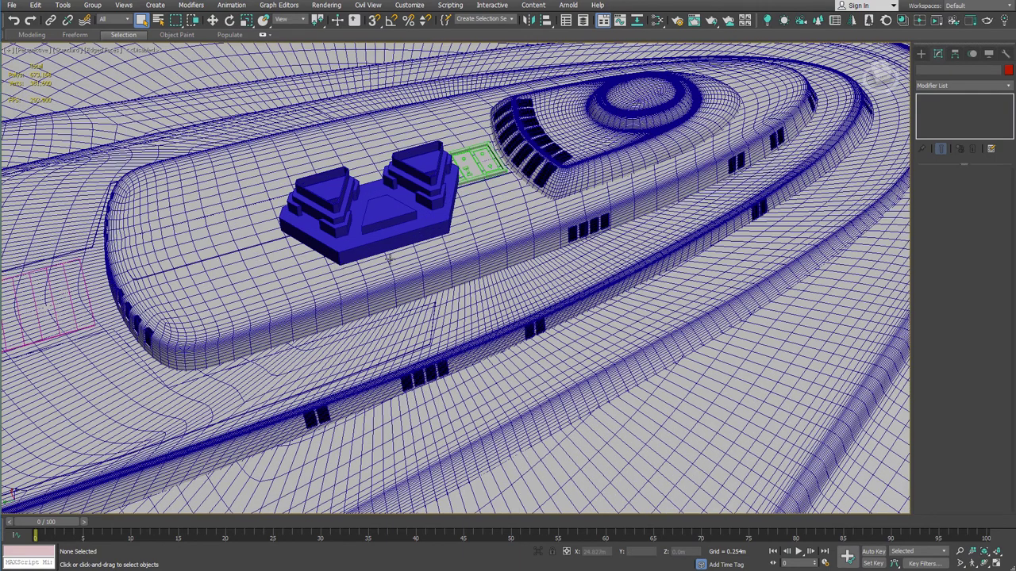
{"action": "scroll", "coordinate": [367, 255], "scroll_direction": "up", "scroll_amount": 3}
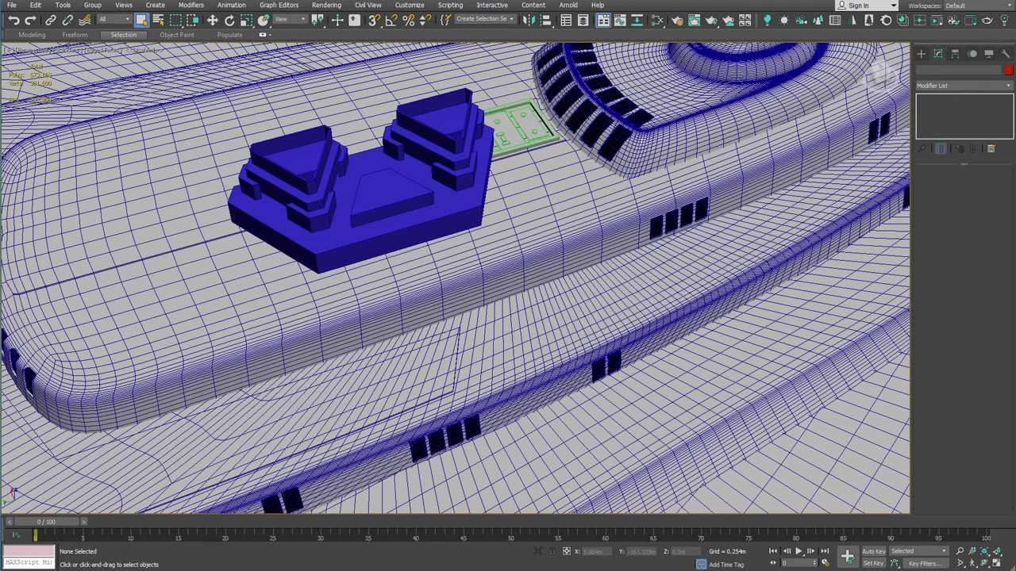
{"action": "key", "text": "alt+Tab"}
Lower the large angular base blank straight down along Z so that it cuts through the deck surface.
{"action": "middle_click_drag", "start_coordinate": [331, 171], "coordinate": [442, 256]}
{"action": "middle_click_drag", "start_coordinate": [479, 194], "coordinate": [447, 284]}
{"action": "scroll", "coordinate": [502, 271], "scroll_direction": "up", "scroll_amount": 3}
{"action": "left_click", "coordinate": [443, 271]}
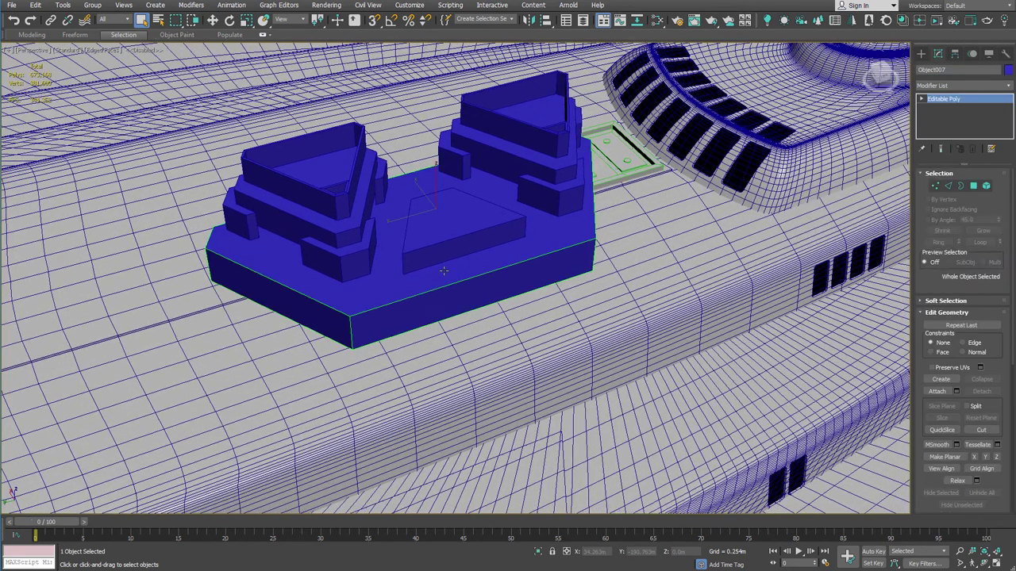
{"action": "key", "text": "w"}
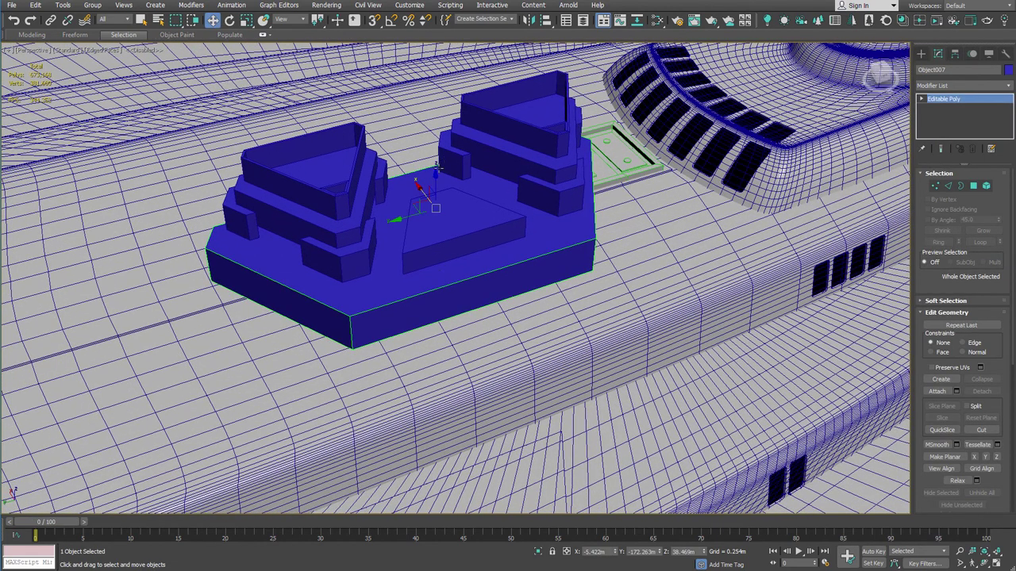
{"action": "left_click_drag", "start_coordinate": [435, 177], "coordinate": [438, 269]}
{"action": "key", "text": "q"}
Remove the Symmetry modifier from deck_2 and imprint the lowered base blank into it using ProBoolean Subtraction with Imprint.
{"action": "left_click", "coordinate": [716, 291]}
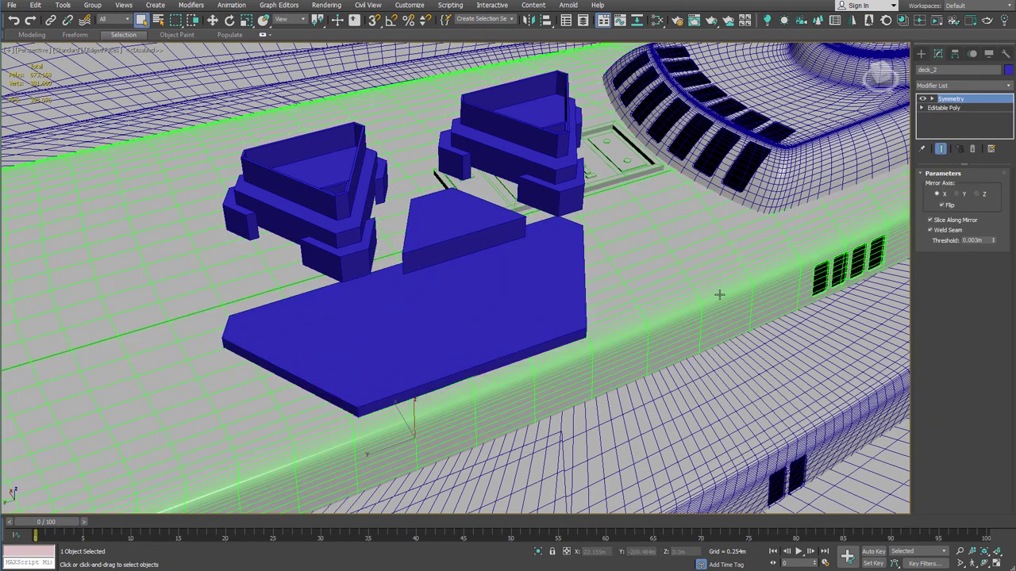
{"action": "left_click", "coordinate": [972, 149]}
{"action": "left_click", "coordinate": [921, 54]}
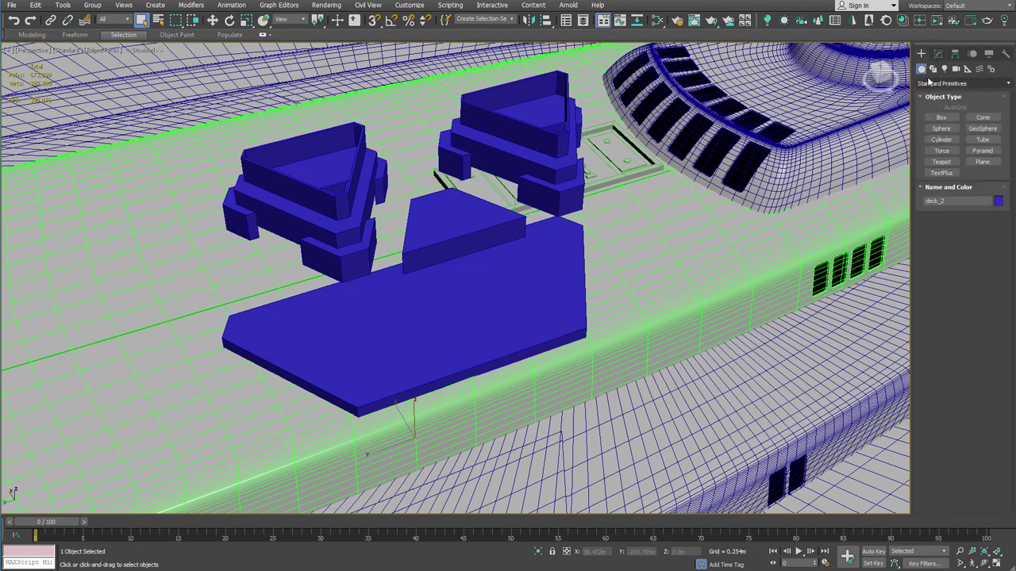
{"action": "left_click", "coordinate": [921, 85]}
{"action": "left_click", "coordinate": [932, 113]}
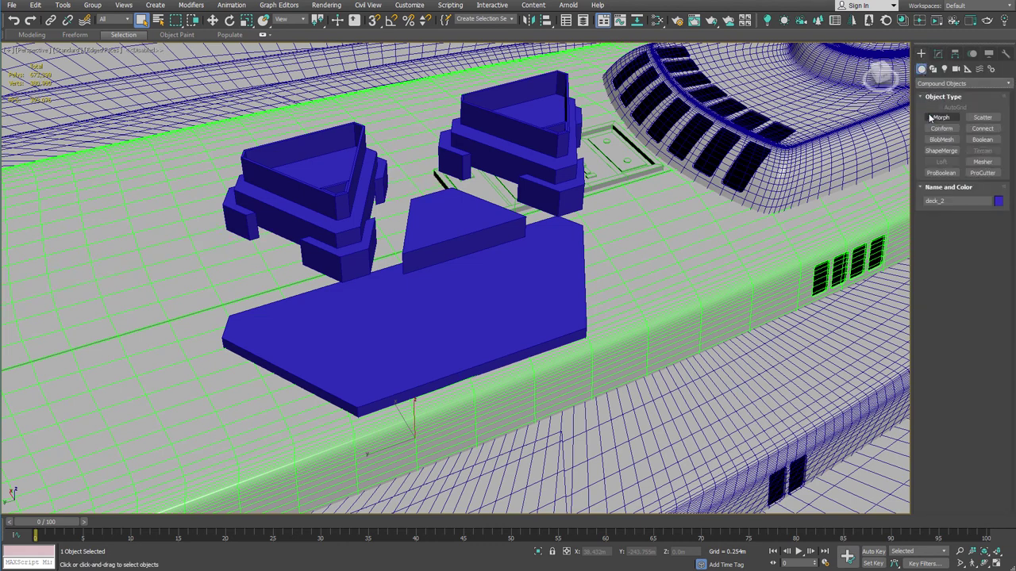
{"action": "left_click", "coordinate": [934, 173]}
{"action": "left_click", "coordinate": [957, 230]}
{"action": "left_click", "coordinate": [981, 323]}
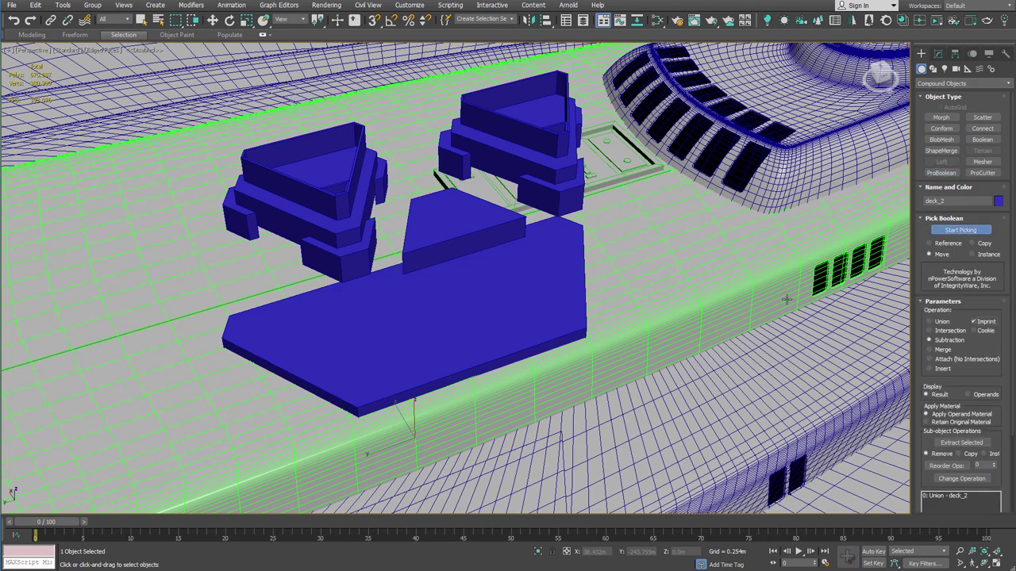
{"action": "left_click", "coordinate": [480, 280]}
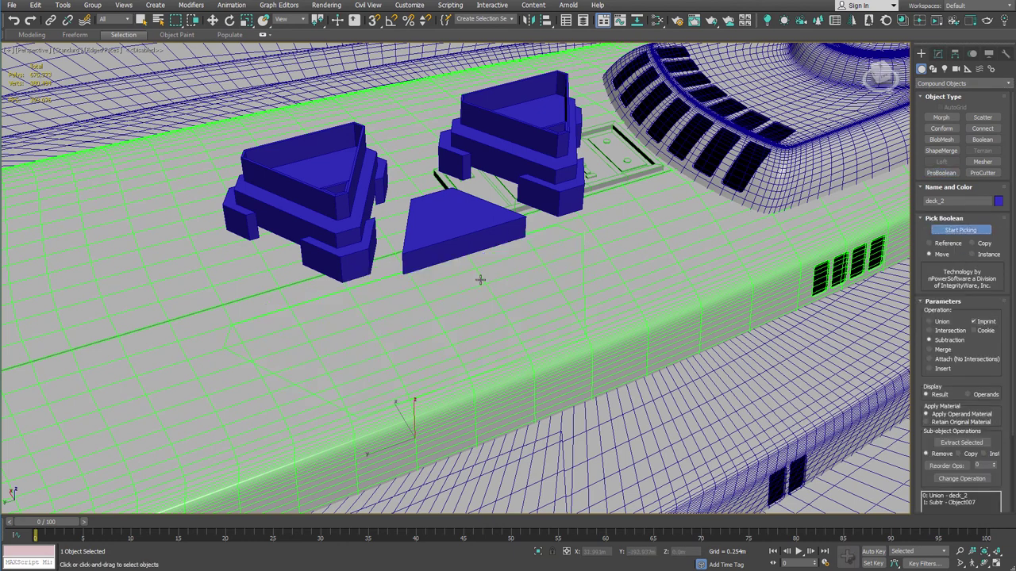
Lower the small flat blank lifeboat_blank001 about 4.5 m along Z so that it intersects the deck surface.
{"action": "key", "text": "w"}
{"action": "left_click", "coordinate": [442, 211]}
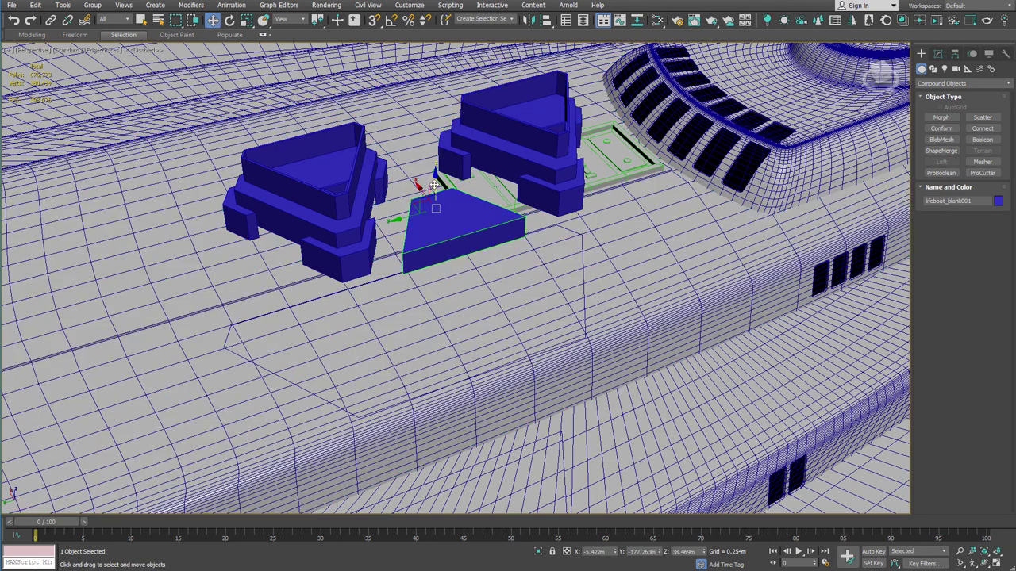
{"action": "left_click_drag", "start_coordinate": [434, 189], "coordinate": [432, 305]}
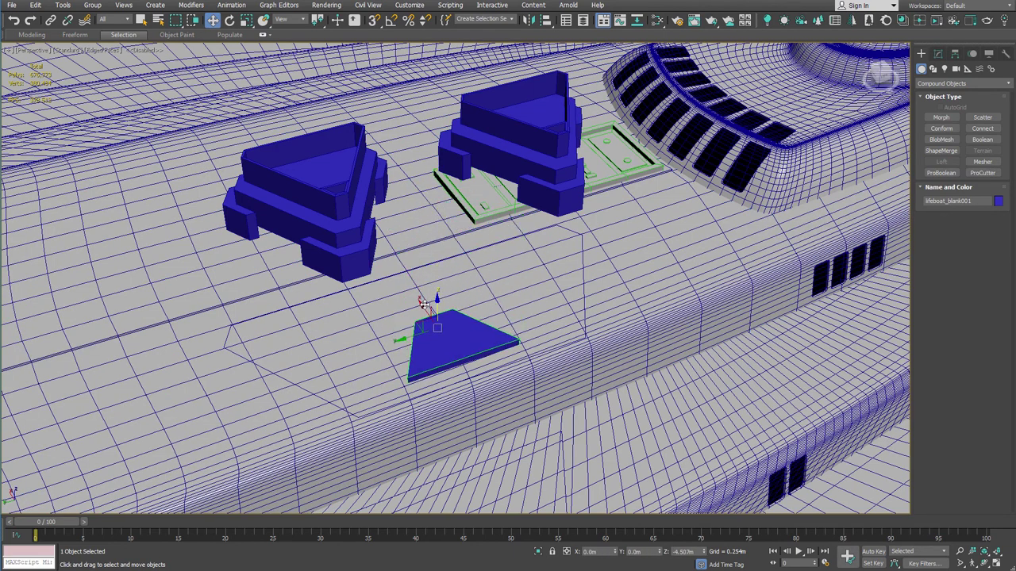
{"action": "key", "text": "q"}
Imprint the outline of lifeboat_blank001 into deck_2 using ProBoolean Subtraction with Imprint enabled.
{"action": "left_click", "coordinate": [540, 268]}
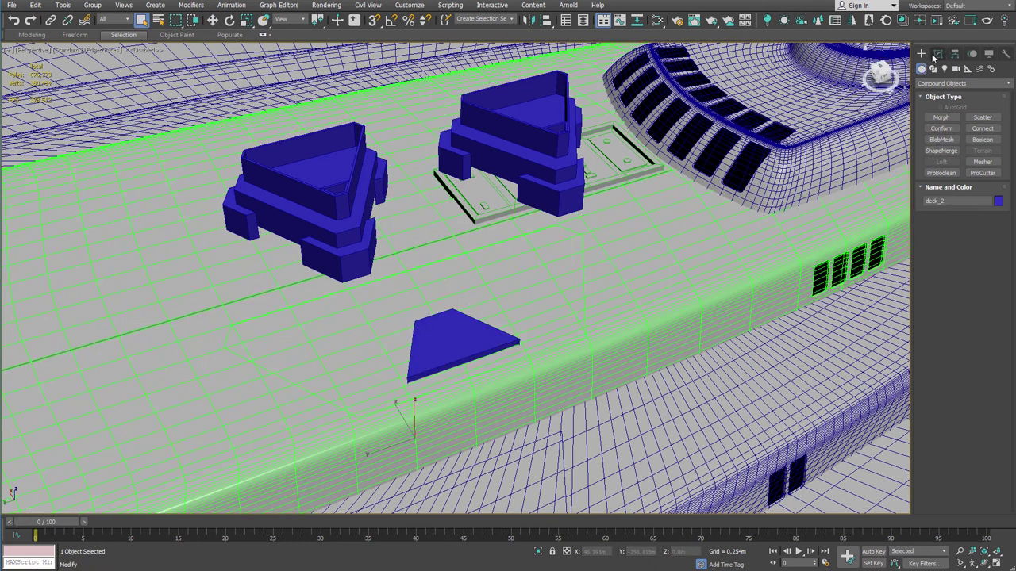
{"action": "left_click", "coordinate": [941, 173]}
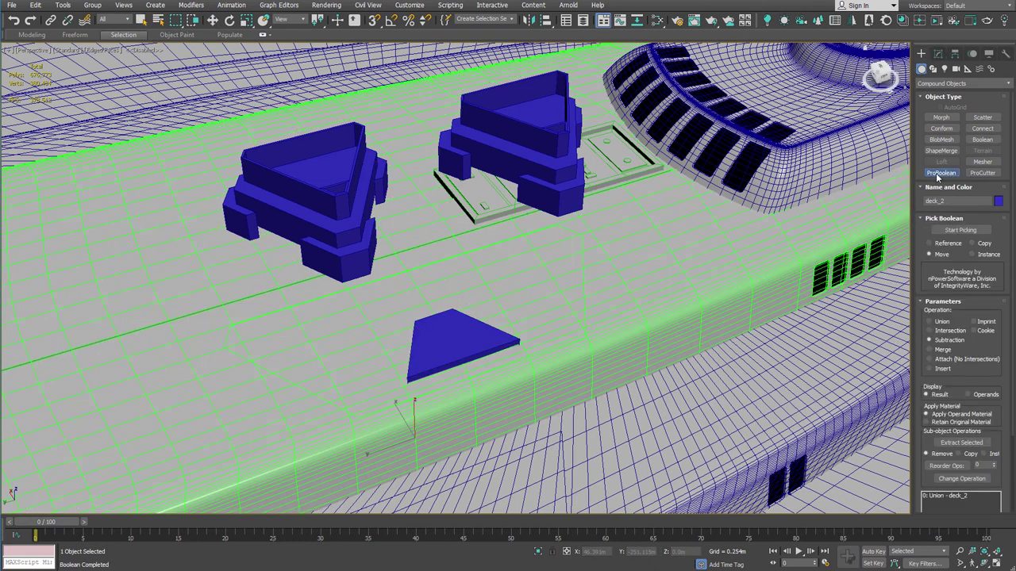
{"action": "left_click", "coordinate": [960, 229]}
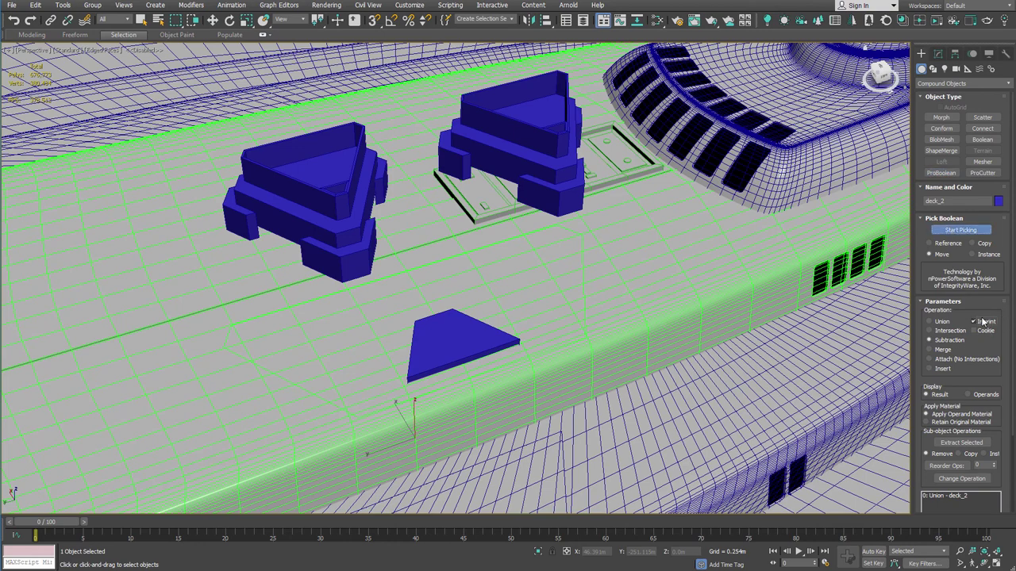
{"action": "left_click", "coordinate": [447, 349]}
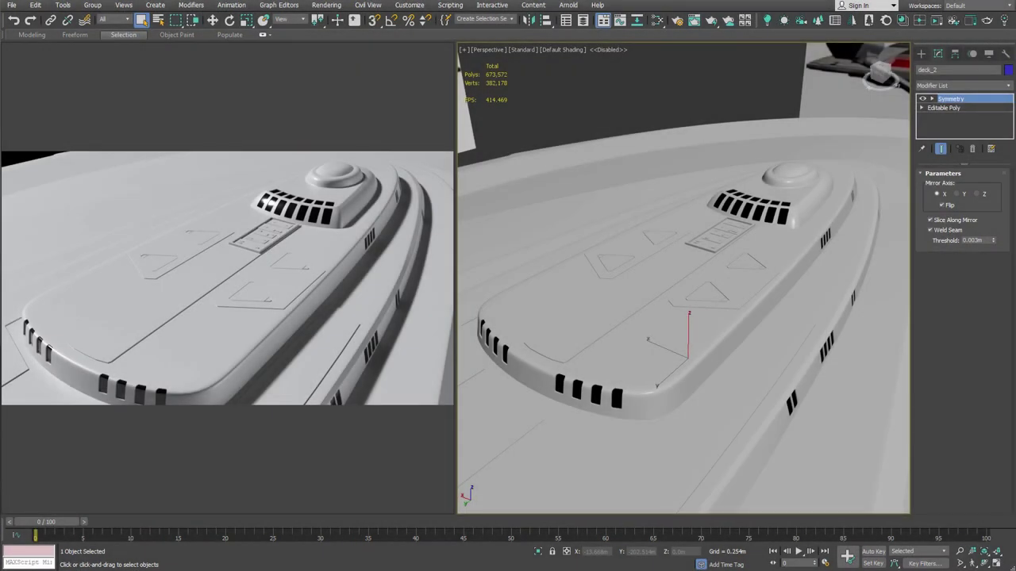
Maximize the perspective viewport on the triangular deck panel lines and turn on edged-faces shading.
{"action": "mouse_move", "coordinate": [259, 290]}
{"action": "scroll", "coordinate": [722, 292], "scroll_direction": "up", "scroll_amount": 4}
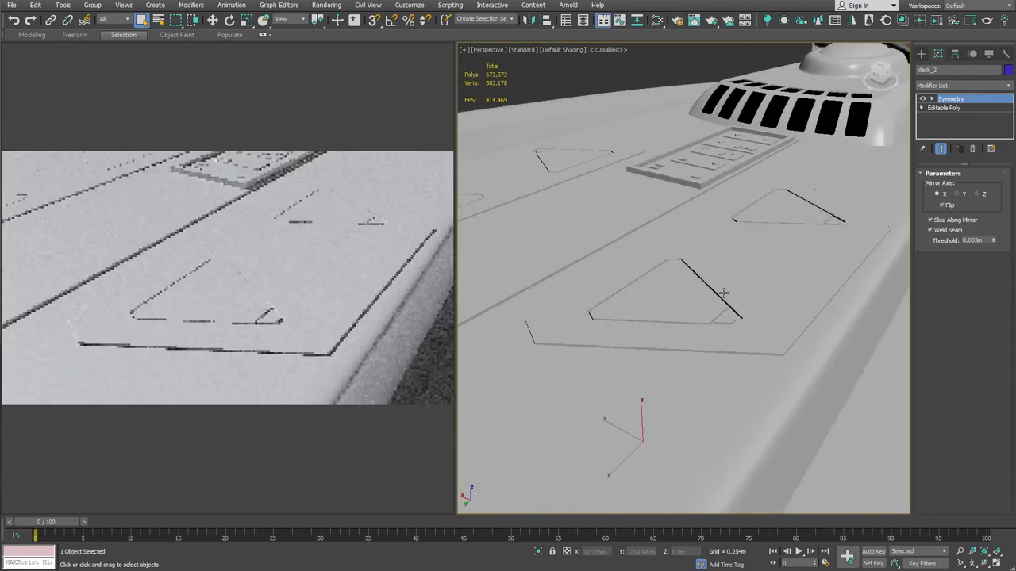
{"action": "scroll", "coordinate": [614, 220], "scroll_direction": "up", "scroll_amount": 2}
{"action": "key", "text": "alt+w"}
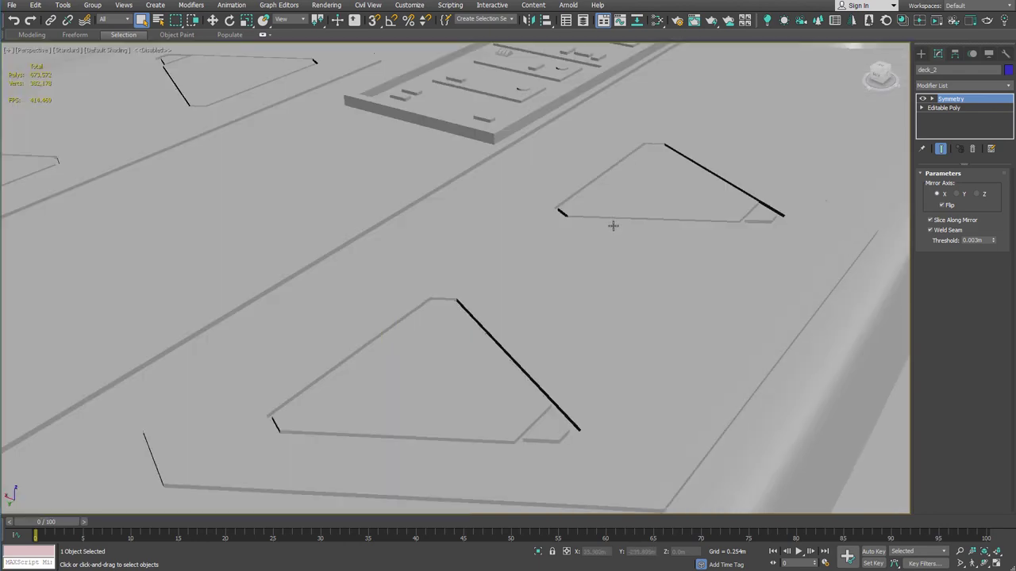
{"action": "key", "text": "F4"}
Inspect the imprinted edges around the triangular lifeboat panels and the overall topology of deck_2 from several angles.
{"action": "scroll", "coordinate": [579, 286], "scroll_direction": "up", "scroll_amount": 4}
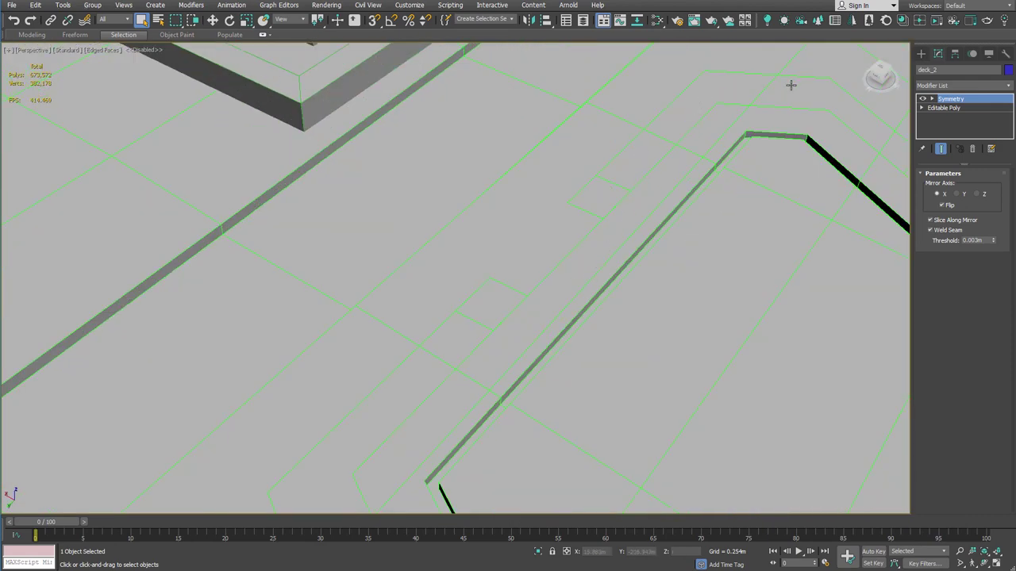
{"action": "scroll", "coordinate": [714, 119], "scroll_direction": "down", "scroll_amount": 5}
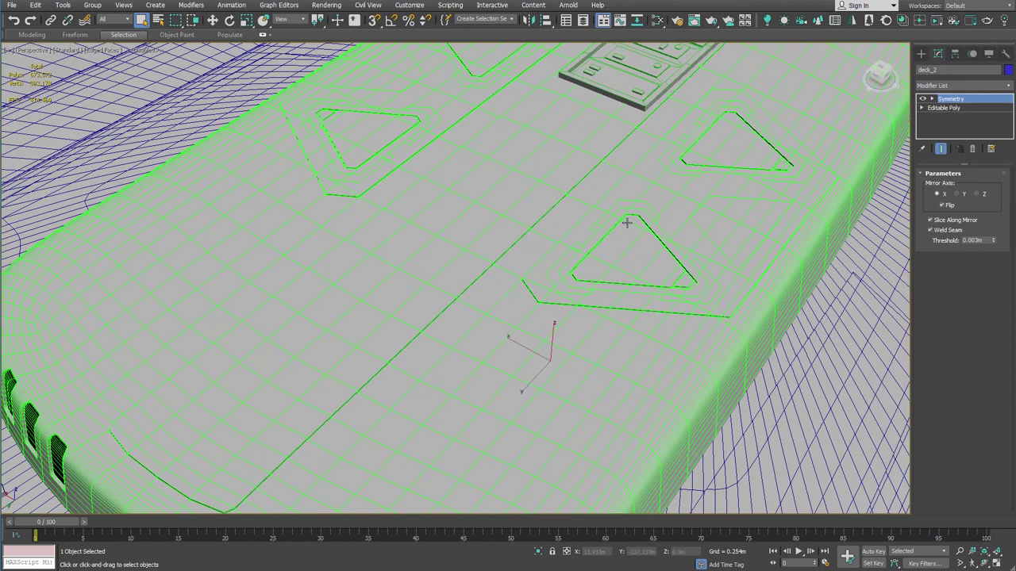
{"action": "scroll", "coordinate": [626, 223], "scroll_direction": "up", "scroll_amount": 5}
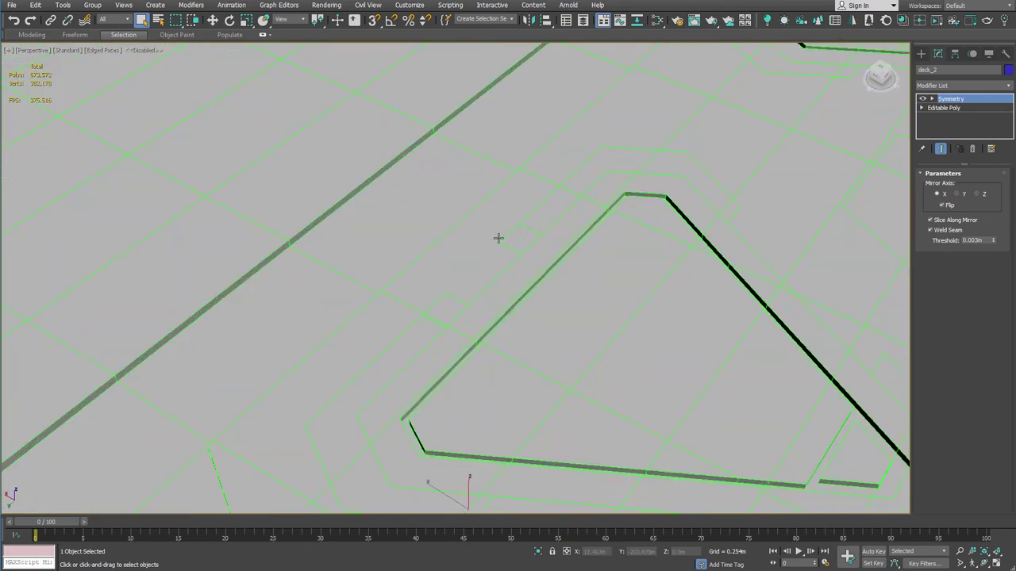
{"action": "scroll", "coordinate": [726, 188], "scroll_direction": "down", "scroll_amount": 5}
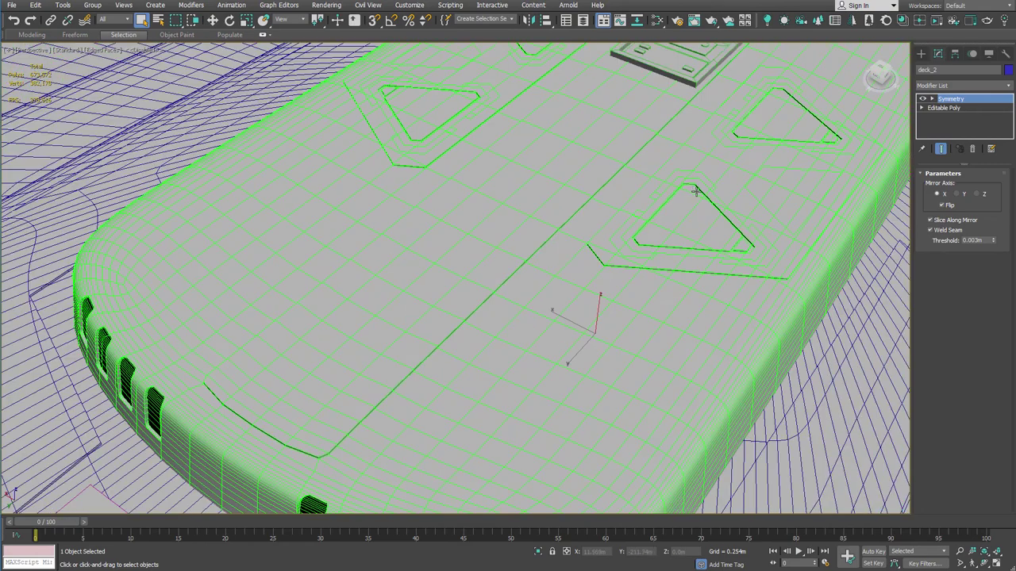
{"action": "scroll", "coordinate": [680, 197], "scroll_direction": "up", "scroll_amount": 2}
{"action": "scroll", "coordinate": [731, 219], "scroll_direction": "up", "scroll_amount": 5}
{"action": "scroll", "coordinate": [707, 204], "scroll_direction": "down", "scroll_amount": 5}
{"action": "middle_click_drag", "start_coordinate": [707, 216], "coordinate": [438, 351], "text": "alt"}
{"action": "scroll", "coordinate": [443, 332], "scroll_direction": "down", "scroll_amount": 3}
{"action": "middle_click_drag", "start_coordinate": [473, 317], "coordinate": [543, 294], "text": "alt"}
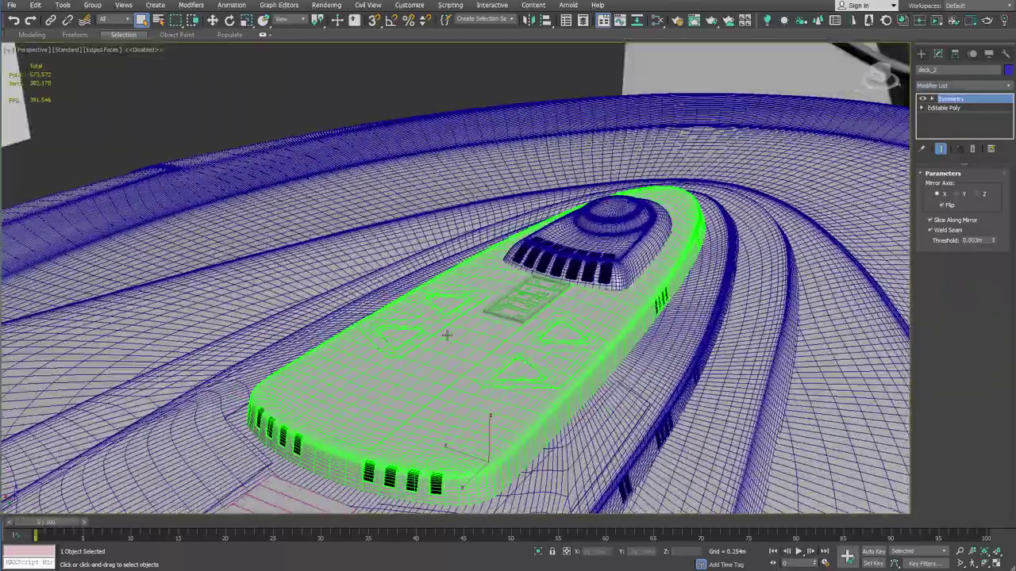
{"action": "middle_click_drag", "start_coordinate": [426, 335], "coordinate": [450, 252]}
{"action": "scroll", "coordinate": [469, 277], "scroll_direction": "down", "scroll_amount": 4}
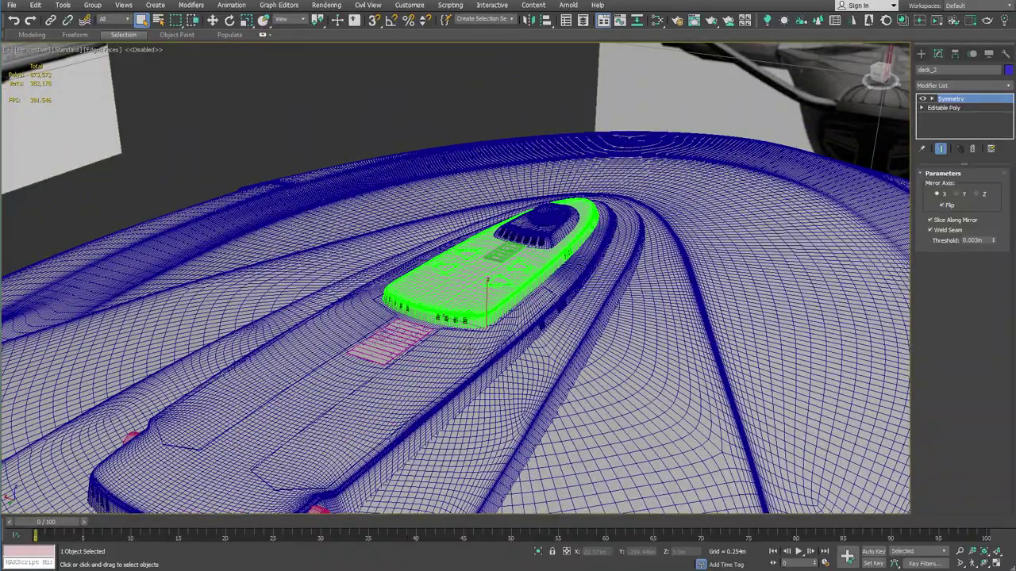
{"action": "middle_click_drag", "start_coordinate": [478, 347], "coordinate": [453, 290], "text": "alt"}
{"action": "scroll", "coordinate": [492, 239], "scroll_direction": "up", "scroll_amount": 6}
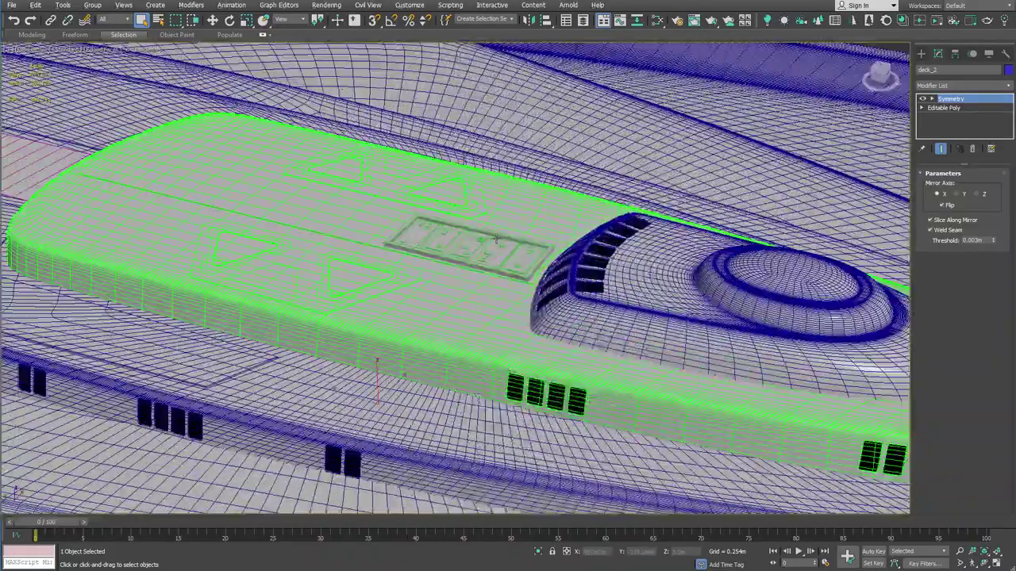
{"action": "middle_click_drag", "start_coordinate": [446, 238], "coordinate": [522, 288], "text": "alt"}
{"action": "scroll", "coordinate": [412, 289], "scroll_direction": "up", "scroll_amount": 3}
{"action": "scroll", "coordinate": [413, 289], "scroll_direction": "up", "scroll_amount": 2}
{"action": "scroll", "coordinate": [410, 288], "scroll_direction": "down", "scroll_amount": 4}
{"action": "scroll", "coordinate": [519, 274], "scroll_direction": "down", "scroll_amount": 3}
{"action": "scroll", "coordinate": [519, 273], "scroll_direction": "down", "scroll_amount": 4}
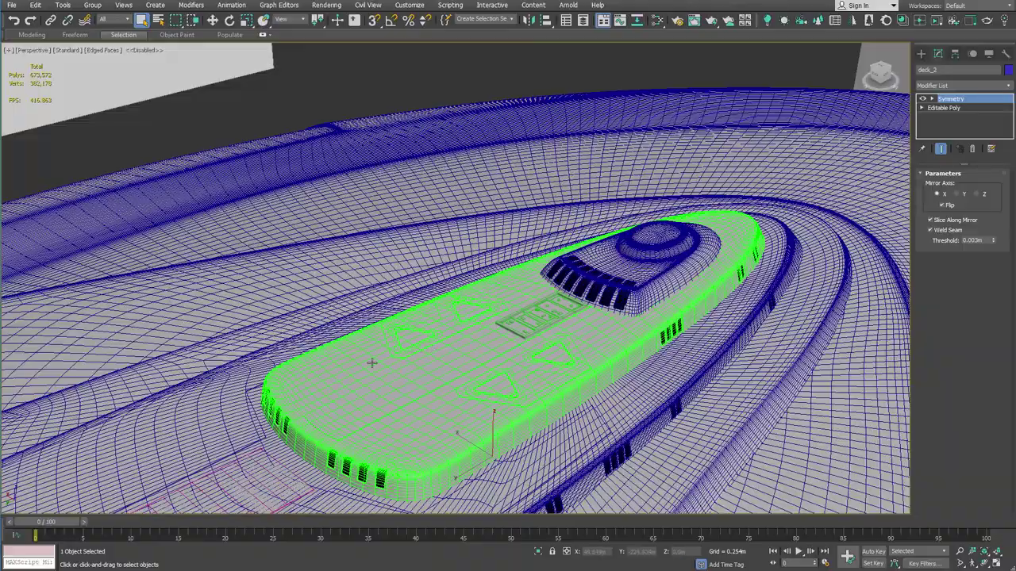
{"action": "middle_click_drag", "start_coordinate": [364, 375], "coordinate": [485, 237]}
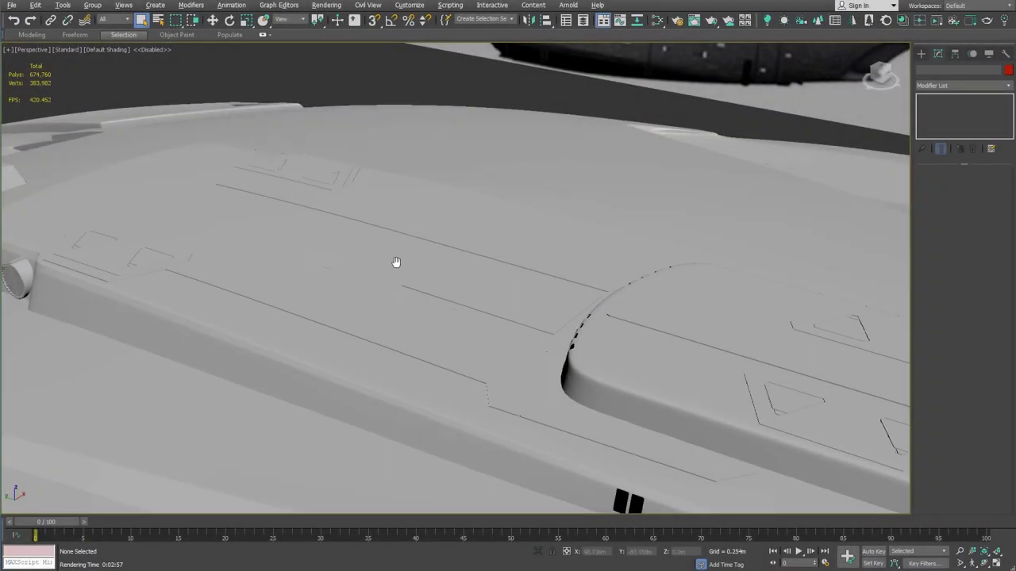
Inspect the imprinted panel lines across deck_2 from several angles, both with and without edged faces.
{"action": "middle_click_drag", "start_coordinate": [396, 263], "coordinate": [588, 273]}
{"action": "middle_click_drag", "start_coordinate": [334, 261], "coordinate": [338, 281], "text": "alt"}
{"action": "scroll", "coordinate": [320, 308], "scroll_direction": "up", "scroll_amount": 4}
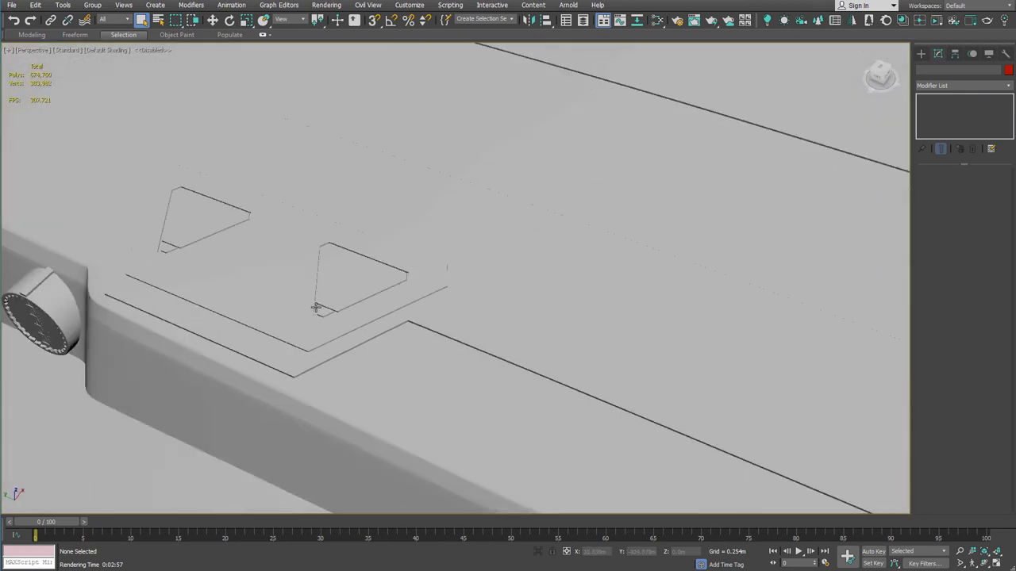
{"action": "scroll", "coordinate": [321, 308], "scroll_direction": "down", "scroll_amount": 5}
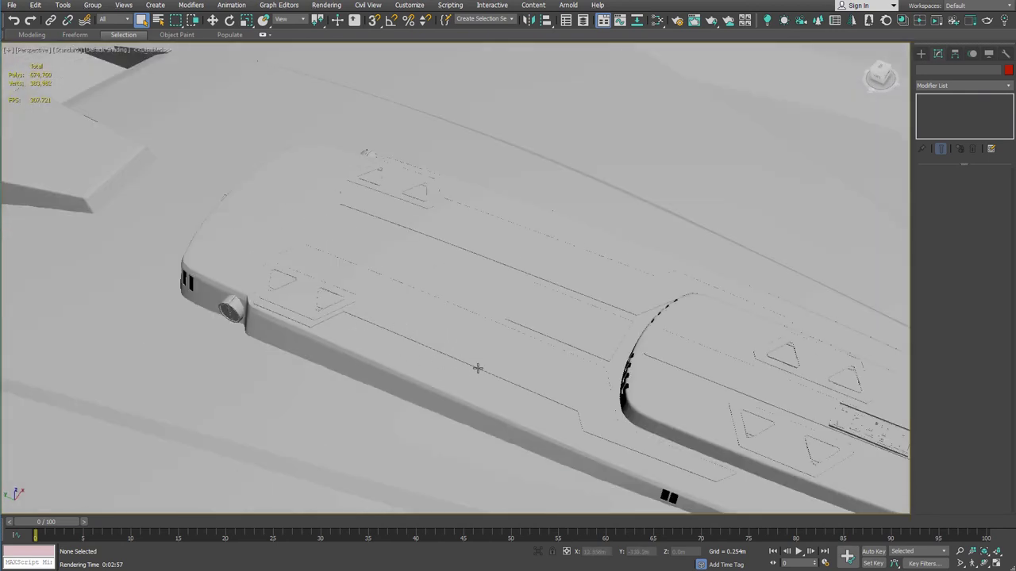
{"action": "middle_click_drag", "start_coordinate": [388, 310], "coordinate": [358, 288], "text": "alt"}
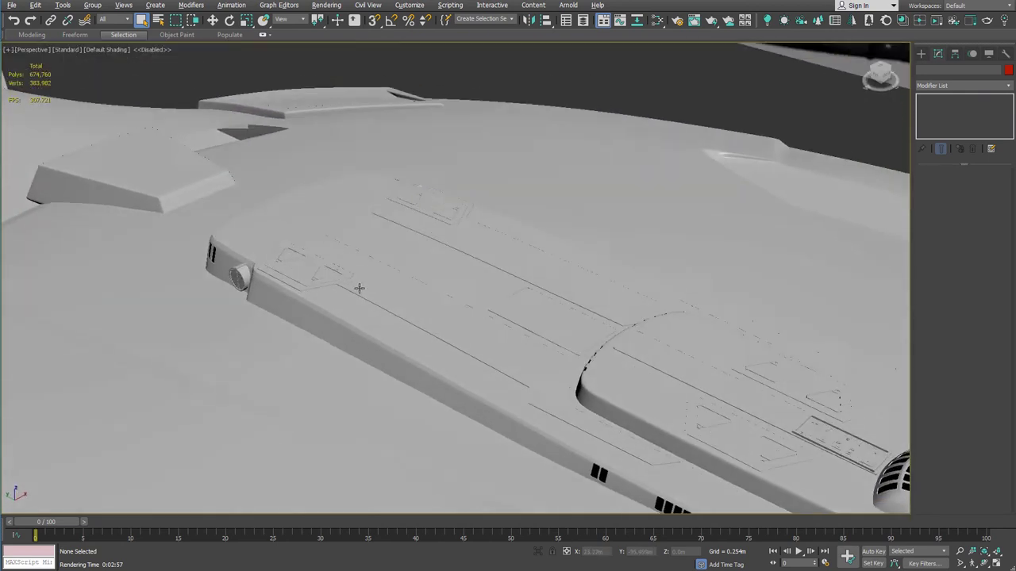
{"action": "scroll", "coordinate": [351, 316], "scroll_direction": "up", "scroll_amount": 5}
{"action": "key", "text": "F4"}
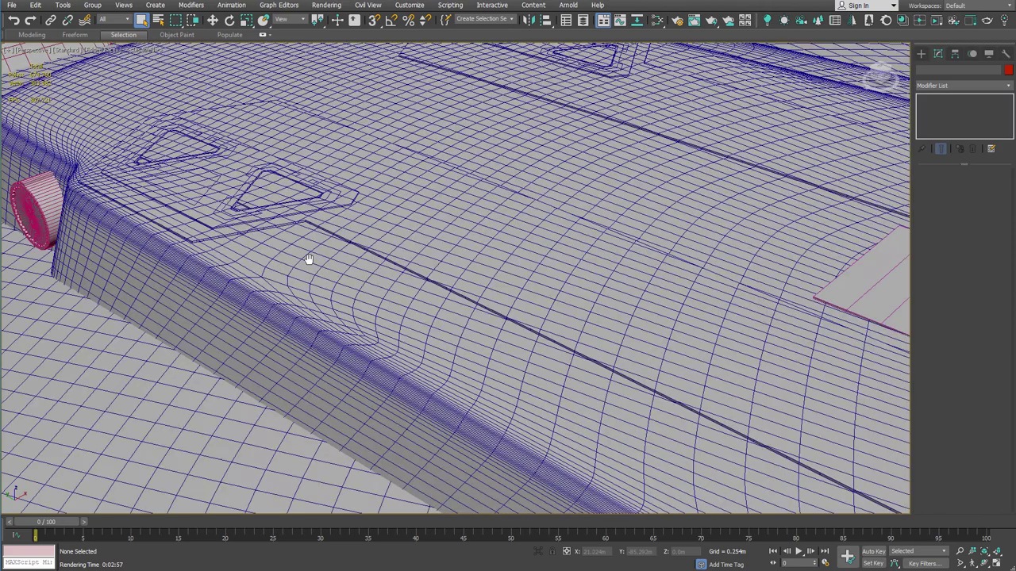
{"action": "middle_click_drag", "start_coordinate": [302, 247], "coordinate": [283, 220]}
{"action": "scroll", "coordinate": [669, 409], "scroll_direction": "down", "scroll_amount": 5}
{"action": "key", "text": "F4"}
{"action": "scroll", "coordinate": [589, 346], "scroll_direction": "up", "scroll_amount": 4}
{"action": "middle_click_drag", "start_coordinate": [528, 301], "coordinate": [606, 261], "text": "alt"}
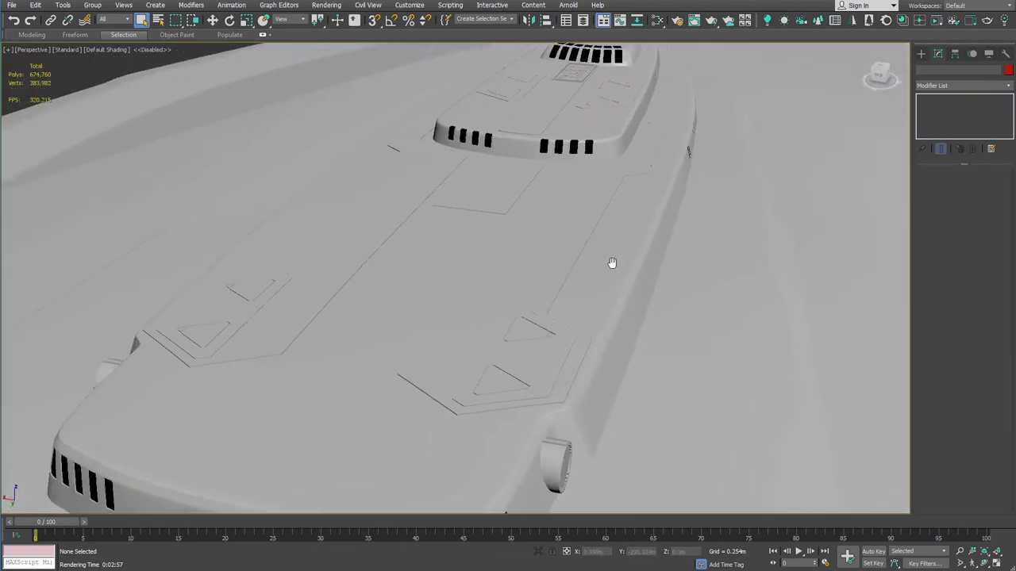
{"action": "middle_click_drag", "start_coordinate": [635, 245], "coordinate": [361, 283], "text": "alt"}
{"action": "middle_click_drag", "start_coordinate": [307, 303], "coordinate": [419, 294]}
{"action": "scroll", "coordinate": [392, 297], "scroll_direction": "up", "scroll_amount": 2}
{"action": "scroll", "coordinate": [392, 296], "scroll_direction": "down", "scroll_amount": 3}
{"action": "middle_click_drag", "start_coordinate": [548, 299], "coordinate": [437, 270]}
Restore the split viewport layout and examine the deck's panel lines in the Corona interactive rendering from several angles.
{"action": "key", "text": "alt+w"}
{"action": "left_click", "coordinate": [188, 221]}
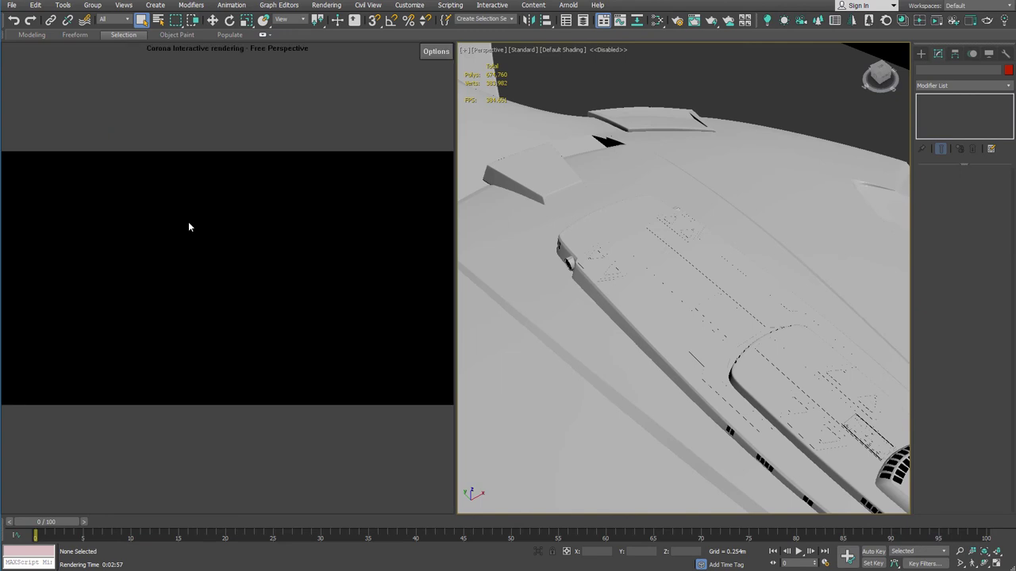
{"action": "middle_click_drag", "start_coordinate": [680, 290], "coordinate": [625, 248], "text": "alt"}
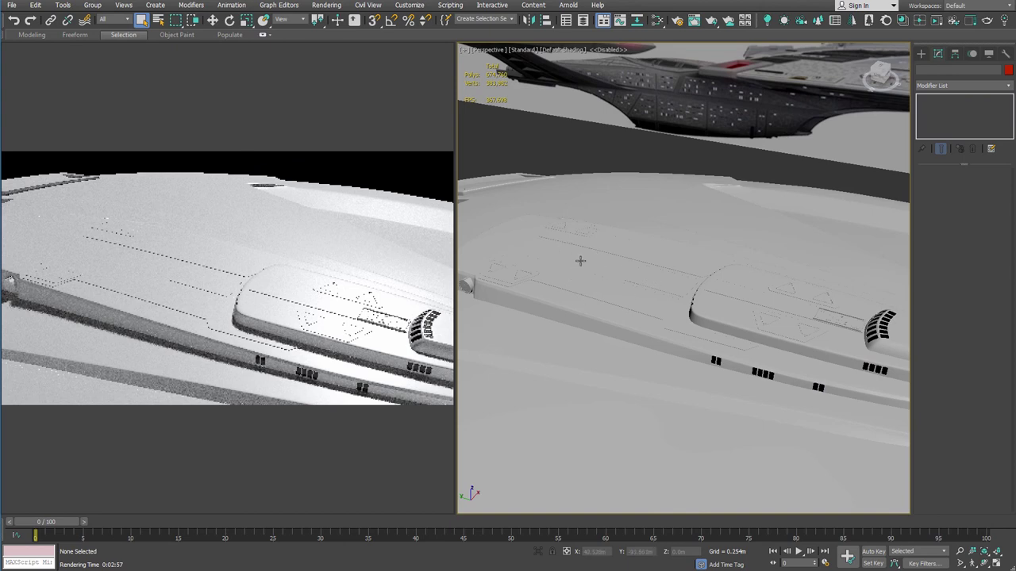
{"action": "middle_click_drag", "start_coordinate": [589, 259], "coordinate": [671, 249], "text": "alt"}
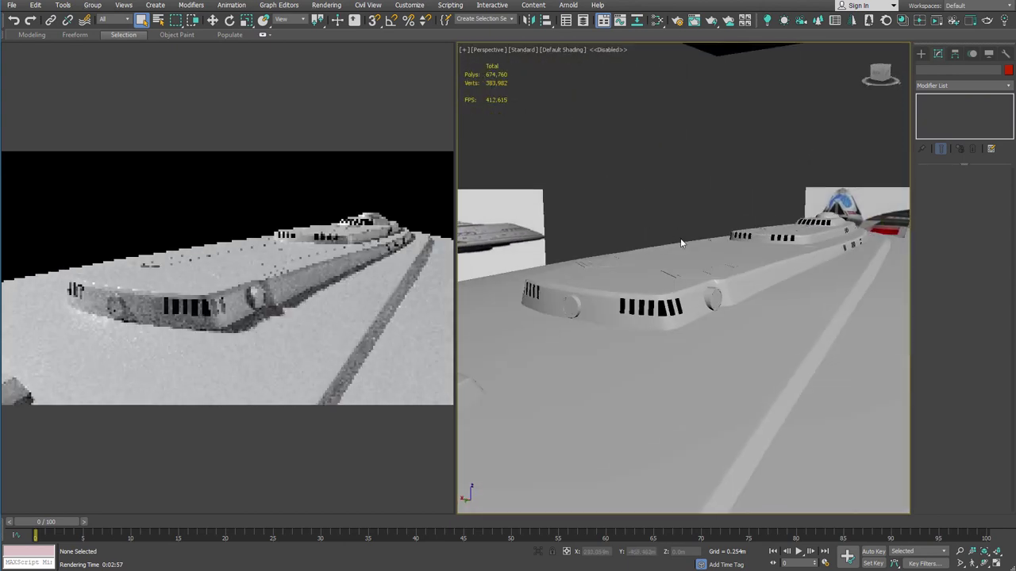
{"action": "middle_click_drag", "start_coordinate": [772, 231], "coordinate": [803, 225], "text": "alt"}
{"action": "middle_click_drag", "start_coordinate": [548, 283], "coordinate": [665, 249], "text": "alt"}
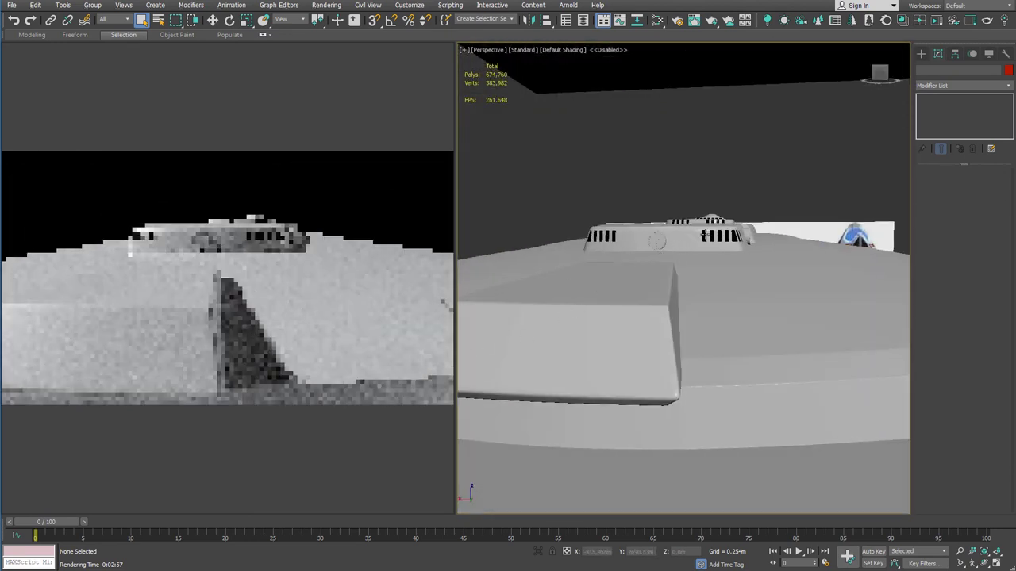
{"action": "middle_click_drag", "start_coordinate": [574, 310], "coordinate": [603, 237], "text": "alt"}
{"action": "scroll", "coordinate": [613, 251], "scroll_direction": "up", "scroll_amount": 3}
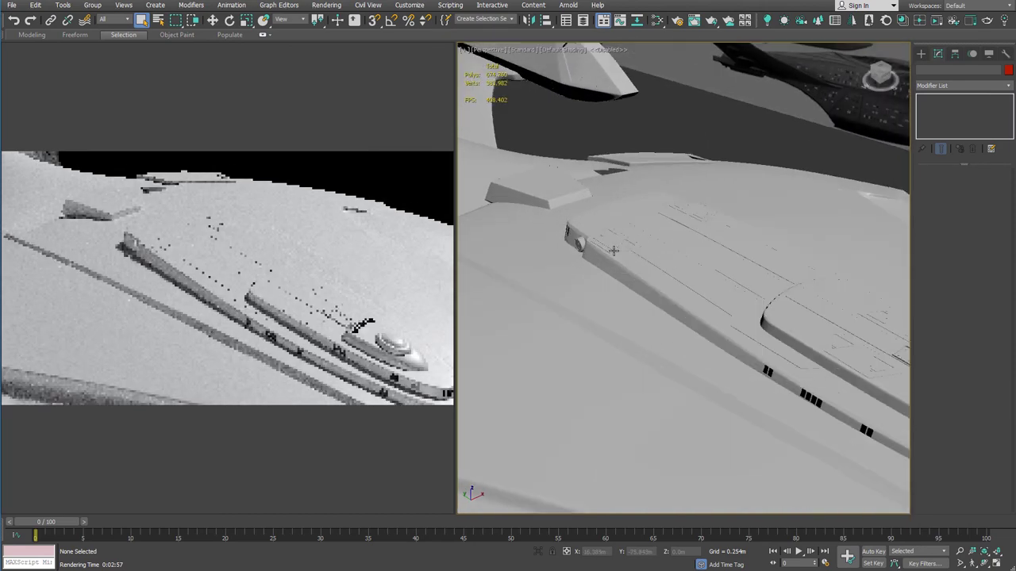
{"action": "middle_click_drag", "start_coordinate": [678, 235], "coordinate": [614, 241]}
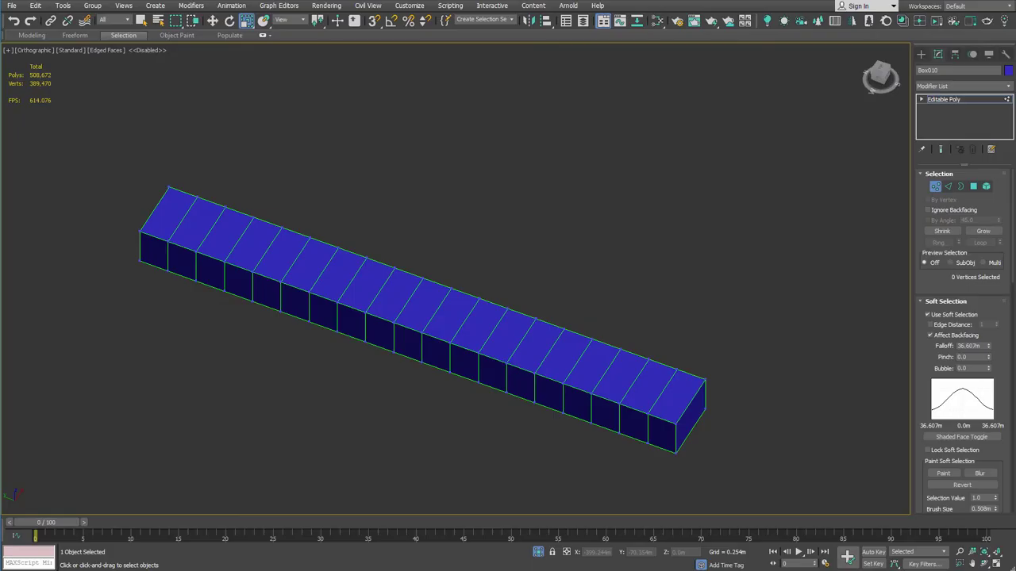
Soft-select the end vertices of Box010 with a falloff of 42.098 m and scale them along Y to graduate the segment spacing.
{"action": "middle_click_drag", "start_coordinate": [550, 243], "coordinate": [590, 164]}
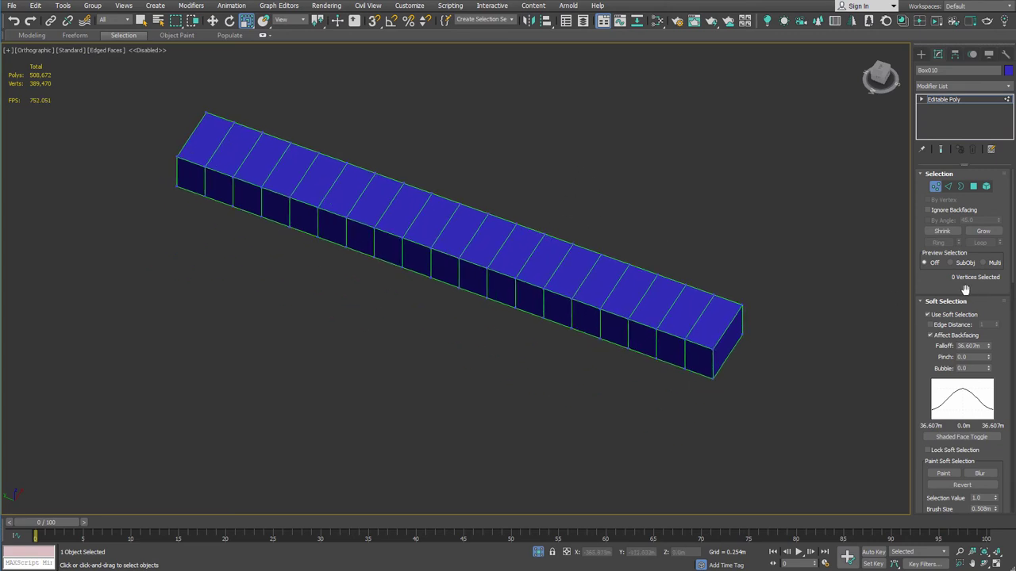
{"action": "middle_click_drag", "start_coordinate": [664, 222], "coordinate": [746, 190], "text": "alt"}
{"action": "left_click_drag", "start_coordinate": [741, 170], "coordinate": [795, 267]}
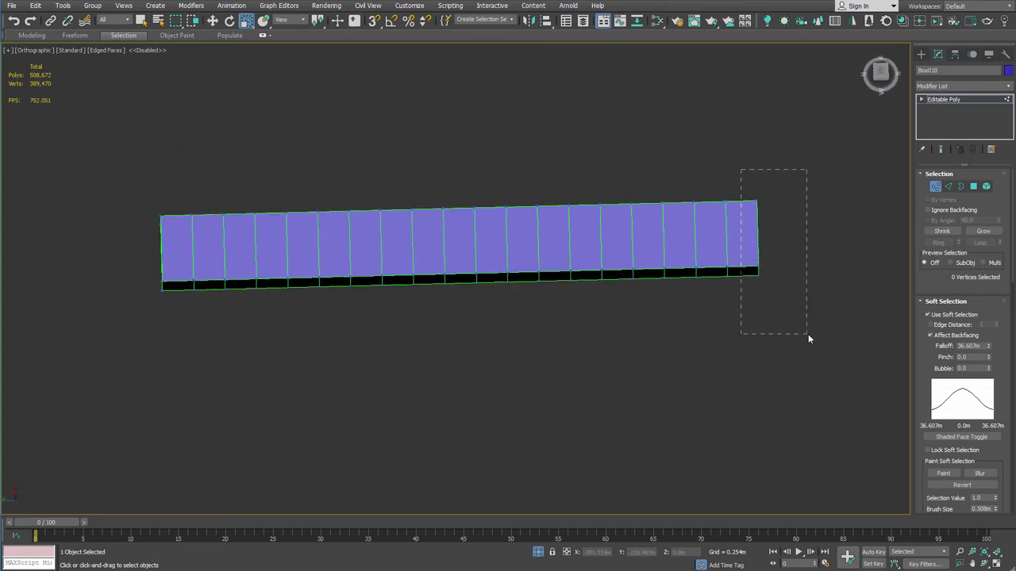
{"action": "left_click_drag", "start_coordinate": [808, 338], "coordinate": [808, 339]}
{"action": "middle_click_drag", "start_coordinate": [757, 233], "coordinate": [682, 166], "text": "alt"}
{"action": "left_click_drag", "start_coordinate": [786, 342], "coordinate": [785, 343]}
{"action": "middle_click_drag", "start_coordinate": [765, 254], "coordinate": [722, 202], "text": "alt"}
{"action": "scroll", "coordinate": [649, 307], "scroll_direction": "up", "scroll_amount": 4}
{"action": "middle_click_drag", "start_coordinate": [635, 297], "coordinate": [663, 304], "text": "alt"}
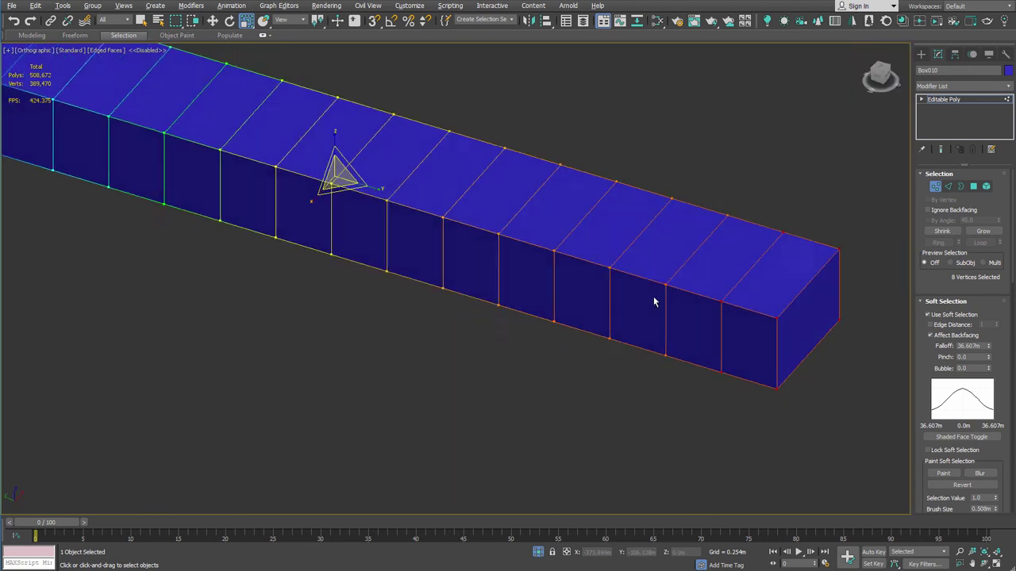
{"action": "scroll", "coordinate": [666, 307], "scroll_direction": "down", "scroll_amount": 4}
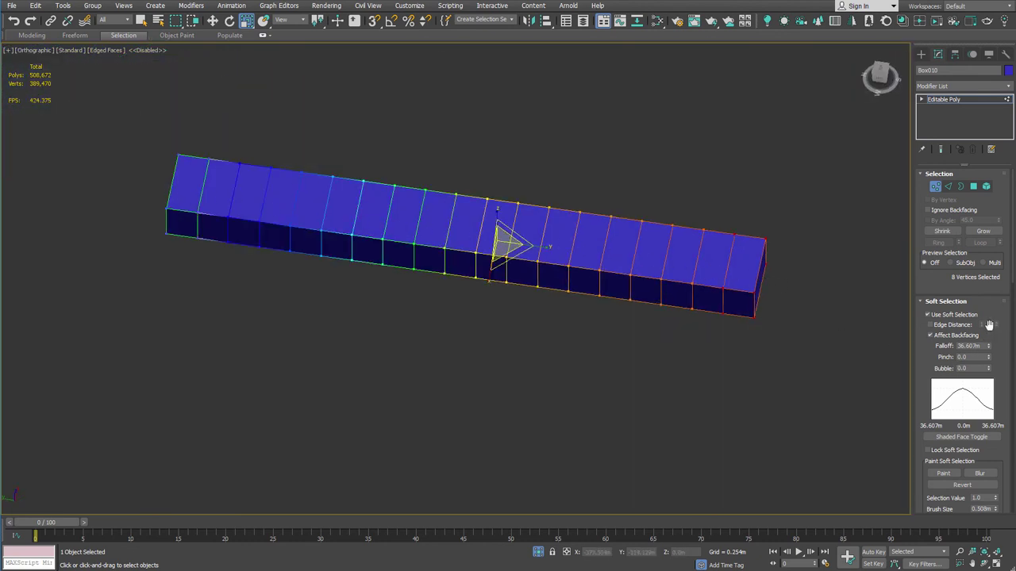
{"action": "left_click_drag", "start_coordinate": [988, 348], "coordinate": [986, 336]}
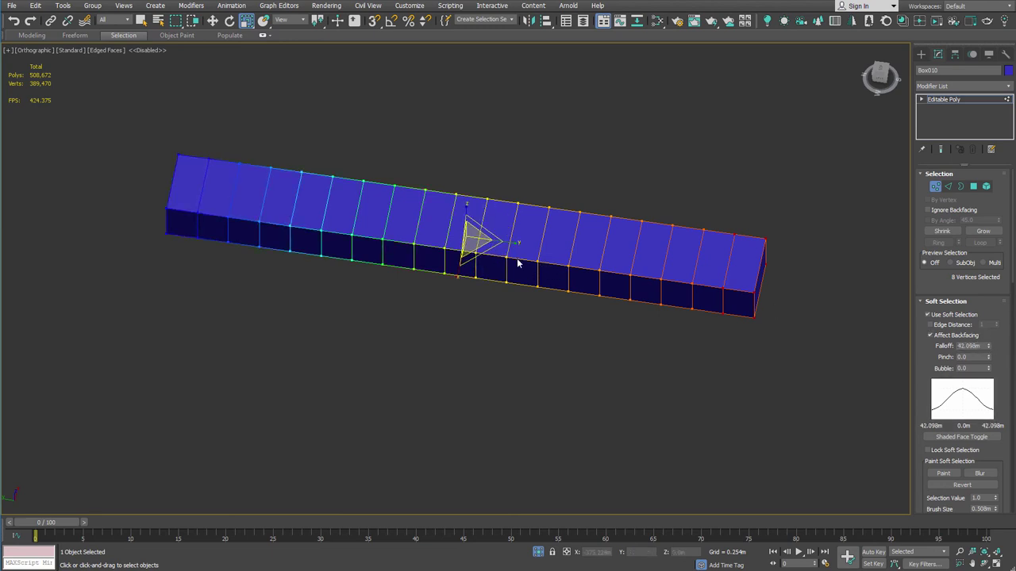
{"action": "left_click_drag", "start_coordinate": [514, 242], "coordinate": [476, 246]}
{"action": "middle_click_drag", "start_coordinate": [476, 246], "coordinate": [761, 369], "text": "alt"}
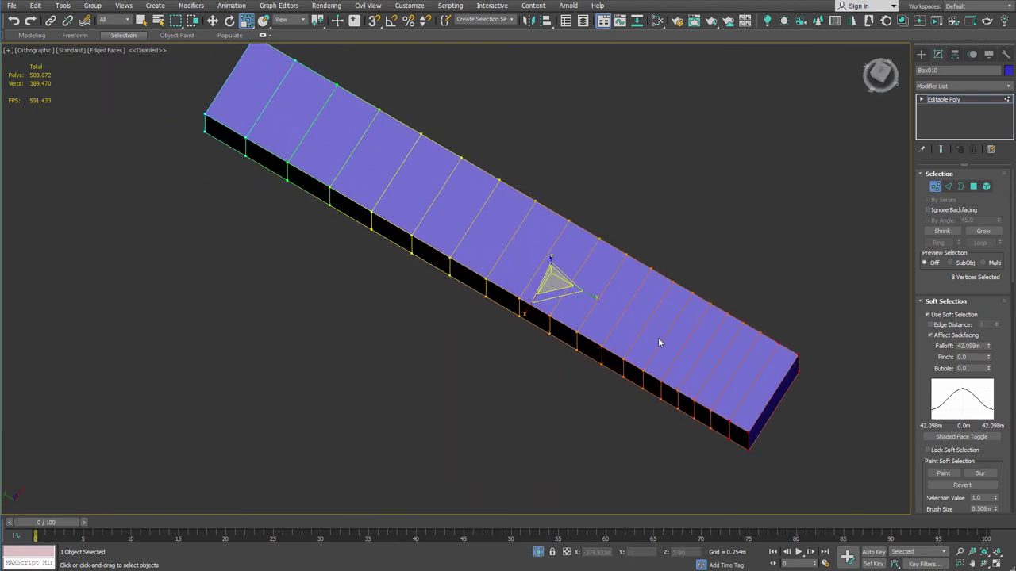
Examine the graduated segment spacing along Box010 from several angles.
{"action": "middle_click_drag", "start_coordinate": [478, 220], "coordinate": [527, 201], "text": "alt"}
{"action": "scroll", "coordinate": [545, 209], "scroll_direction": "up", "scroll_amount": 5}
{"action": "middle_click_drag", "start_coordinate": [617, 196], "coordinate": [578, 320], "text": "alt"}
{"action": "scroll", "coordinate": [621, 193], "scroll_direction": "down", "scroll_amount": 7}
{"action": "scroll", "coordinate": [601, 297], "scroll_direction": "up", "scroll_amount": 2}
{"action": "scroll", "coordinate": [578, 323], "scroll_direction": "up", "scroll_amount": 3}
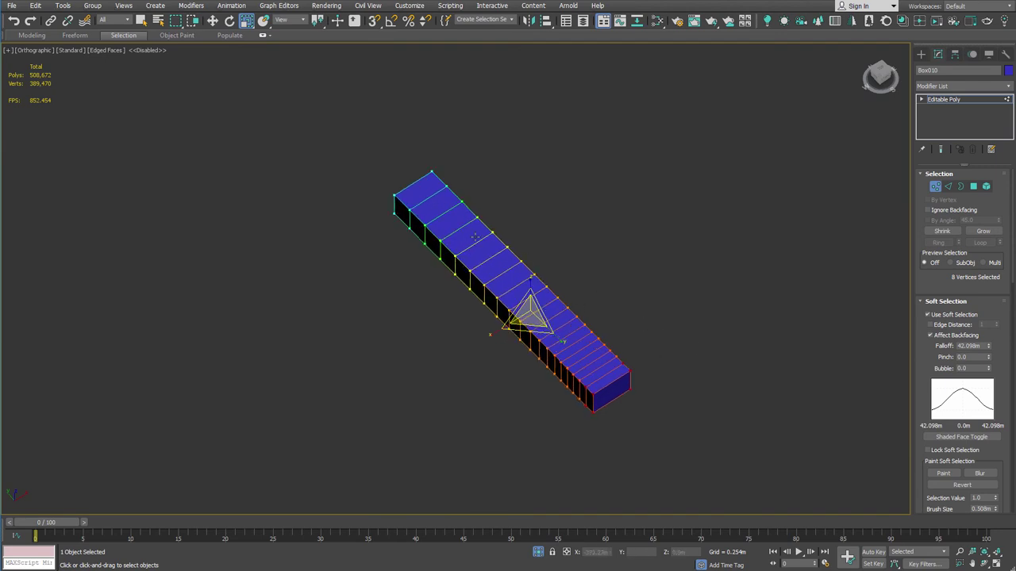
{"action": "middle_click_drag", "start_coordinate": [528, 248], "coordinate": [532, 229], "text": "alt"}
{"action": "scroll", "coordinate": [564, 337], "scroll_direction": "up", "scroll_amount": 2}
{"action": "middle_click_drag", "start_coordinate": [663, 303], "coordinate": [623, 314], "text": "alt"}
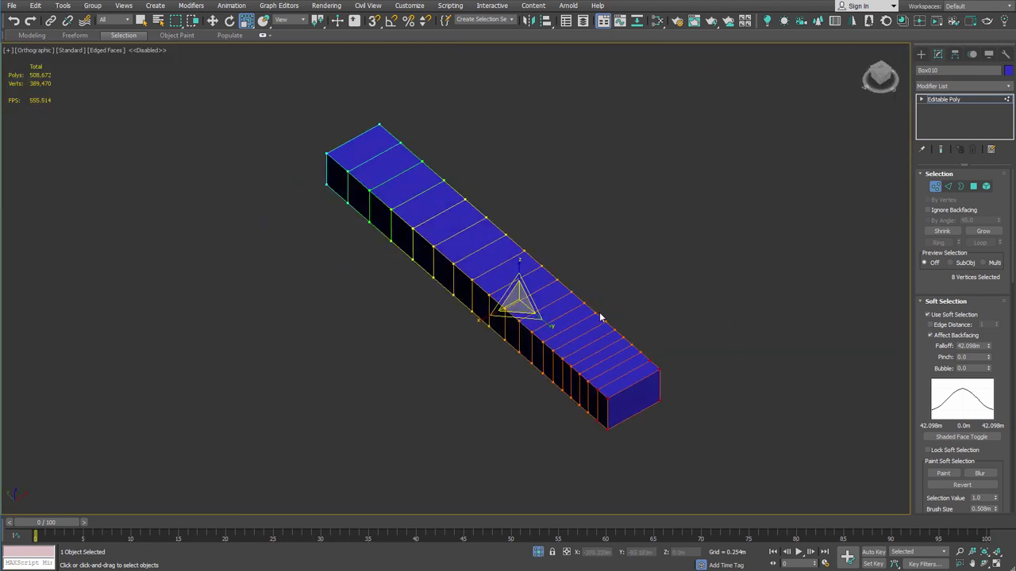
{"action": "key", "text": "shift+z"}
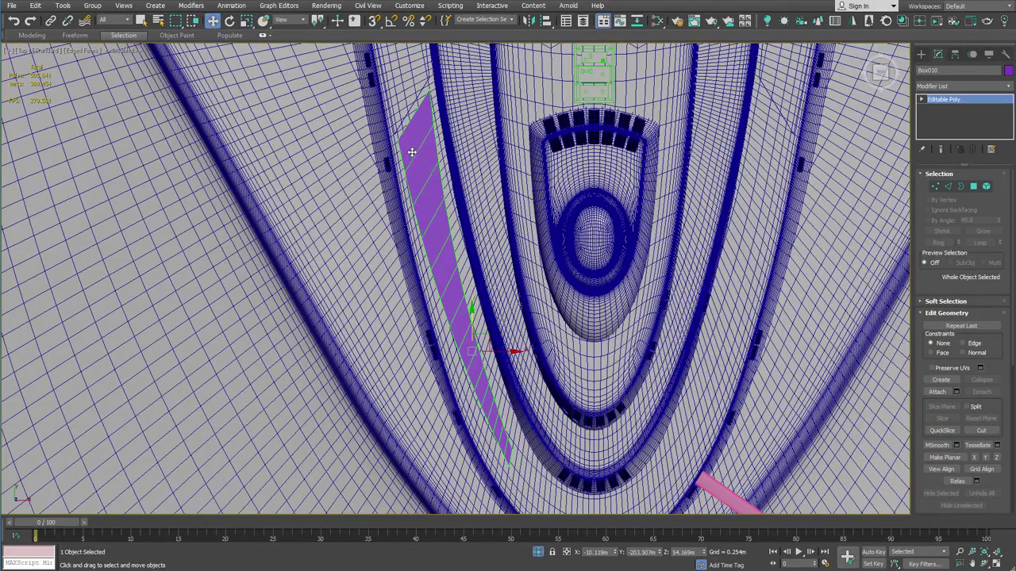
Inset the top polygons of the curved strip Box010 by 0.127 m using the By Polygon option.
{"action": "scroll", "coordinate": [414, 147], "scroll_direction": "down", "scroll_amount": 5}
{"action": "middle_click_drag", "start_coordinate": [421, 181], "coordinate": [459, 147], "text": "alt"}
{"action": "scroll", "coordinate": [427, 168], "scroll_direction": "up", "scroll_amount": 5}
{"action": "scroll", "coordinate": [427, 171], "scroll_direction": "up", "scroll_amount": 5}
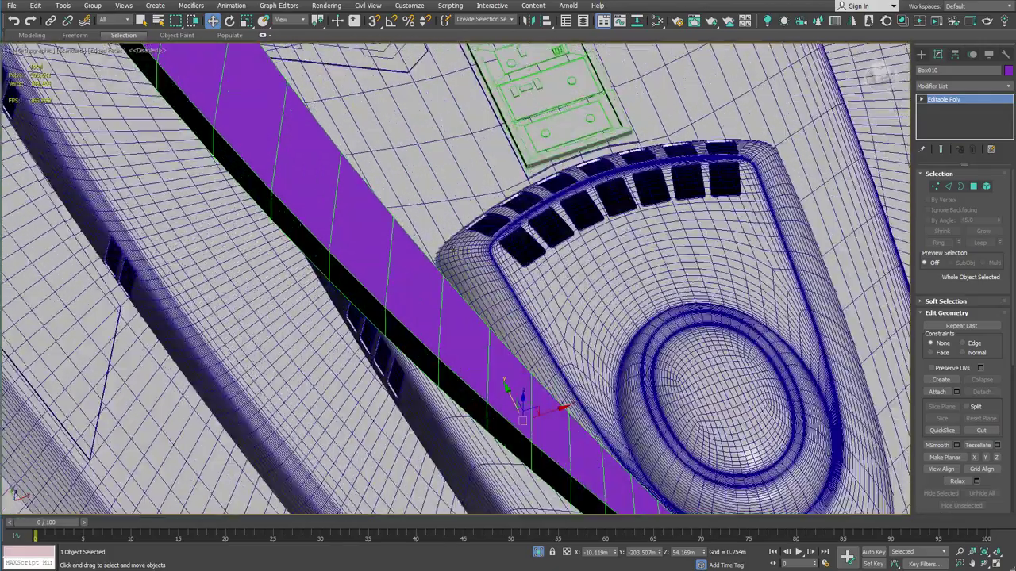
{"action": "key", "text": "4"}
{"action": "scroll", "coordinate": [281, 207], "scroll_direction": "down", "scroll_amount": 3}
{"action": "middle_click_drag", "start_coordinate": [282, 207], "coordinate": [381, 239]}
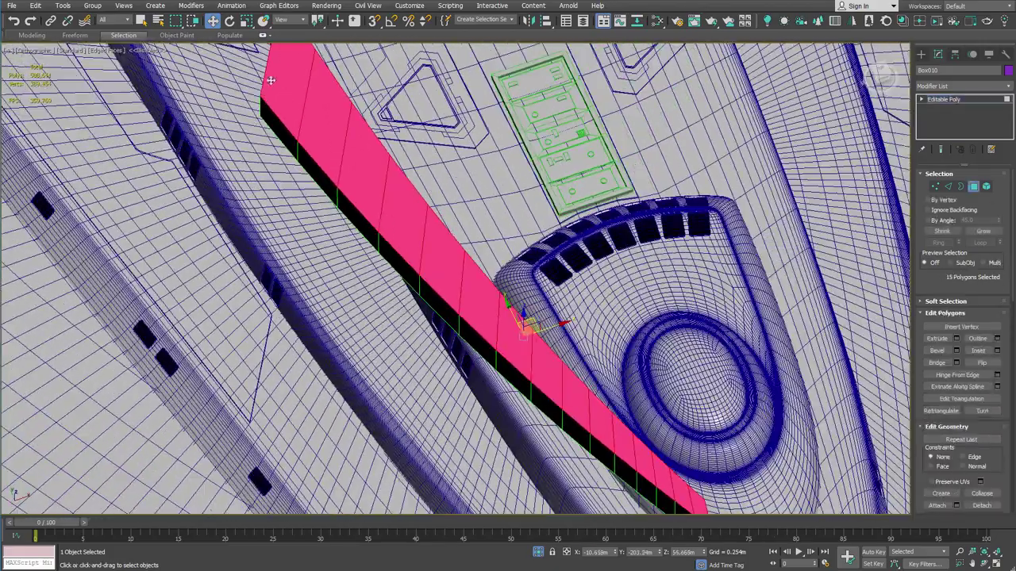
{"action": "middle_click_drag", "start_coordinate": [492, 312], "coordinate": [363, 196], "text": "alt"}
{"action": "scroll", "coordinate": [363, 196], "scroll_direction": "up", "scroll_amount": 4}
{"action": "right_click", "coordinate": [369, 198]}
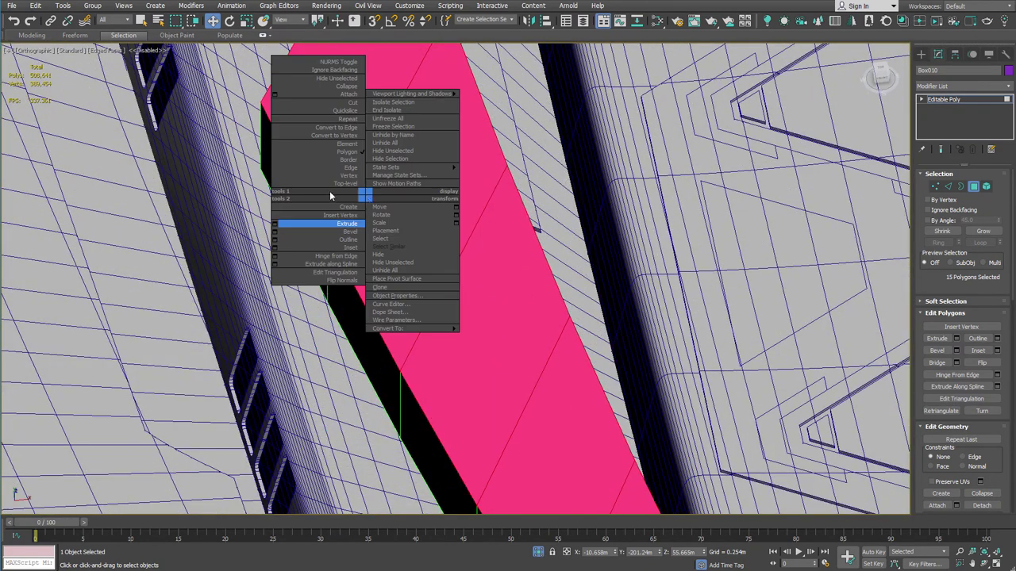
{"action": "left_click", "coordinate": [274, 247]}
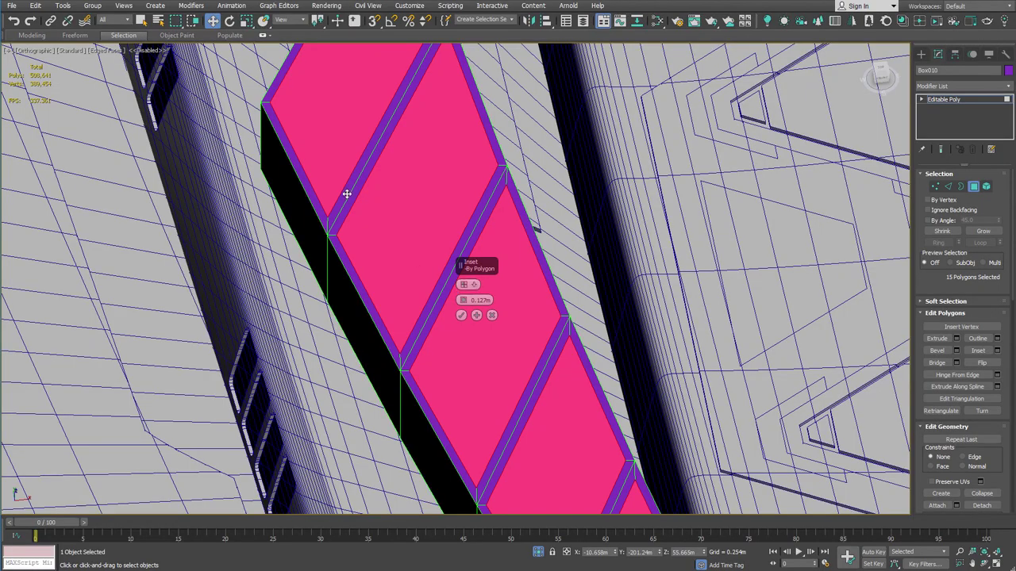
{"action": "scroll", "coordinate": [344, 198], "scroll_direction": "down", "scroll_amount": 4}
{"action": "middle_click_drag", "start_coordinate": [363, 227], "coordinate": [295, 156]}
{"action": "middle_click_drag", "start_coordinate": [372, 317], "coordinate": [310, 265]}
{"action": "middle_click_drag", "start_coordinate": [302, 228], "coordinate": [307, 199], "text": "alt"}
{"action": "scroll", "coordinate": [284, 195], "scroll_direction": "up", "scroll_amount": 4}
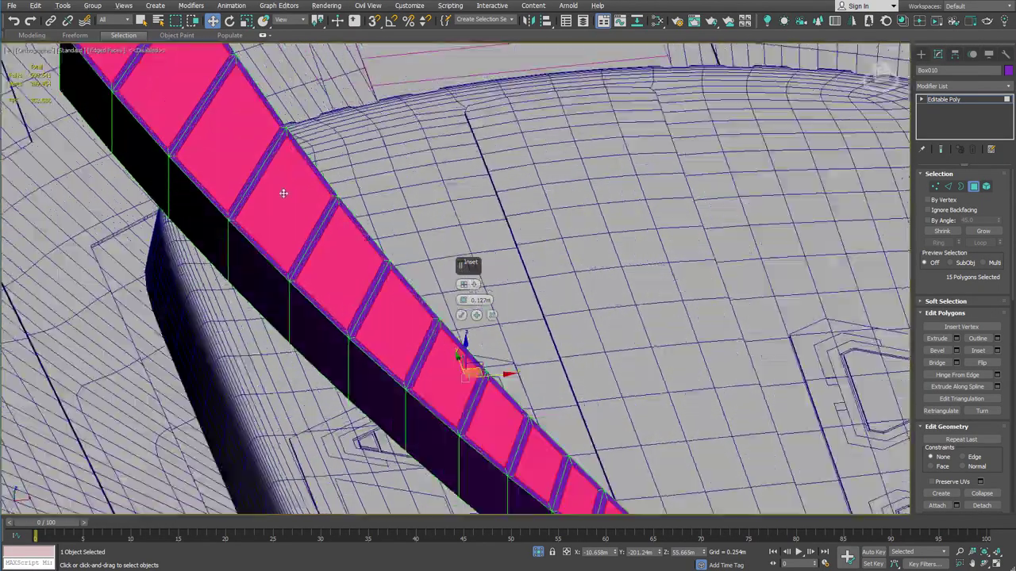
{"action": "left_click", "coordinate": [461, 315]}
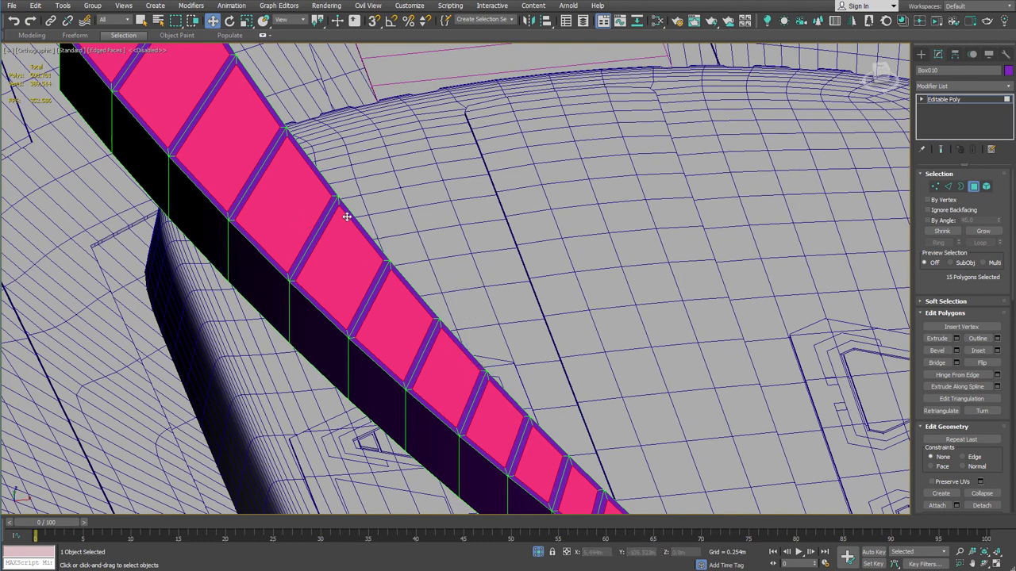
Extrude the inset top polygons of Box010 by 0.462 m and leave polygon editing.
{"action": "middle_click_drag", "start_coordinate": [302, 198], "coordinate": [448, 358], "text": "alt"}
{"action": "scroll", "coordinate": [448, 358], "scroll_direction": "up", "scroll_amount": 3}
{"action": "right_click", "coordinate": [295, 215]}
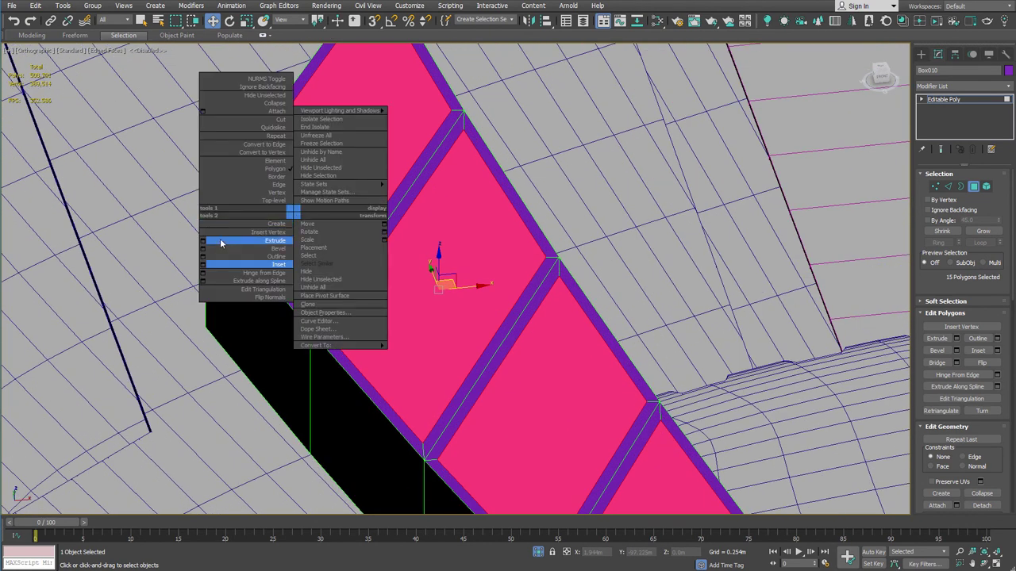
{"action": "left_click", "coordinate": [204, 240]}
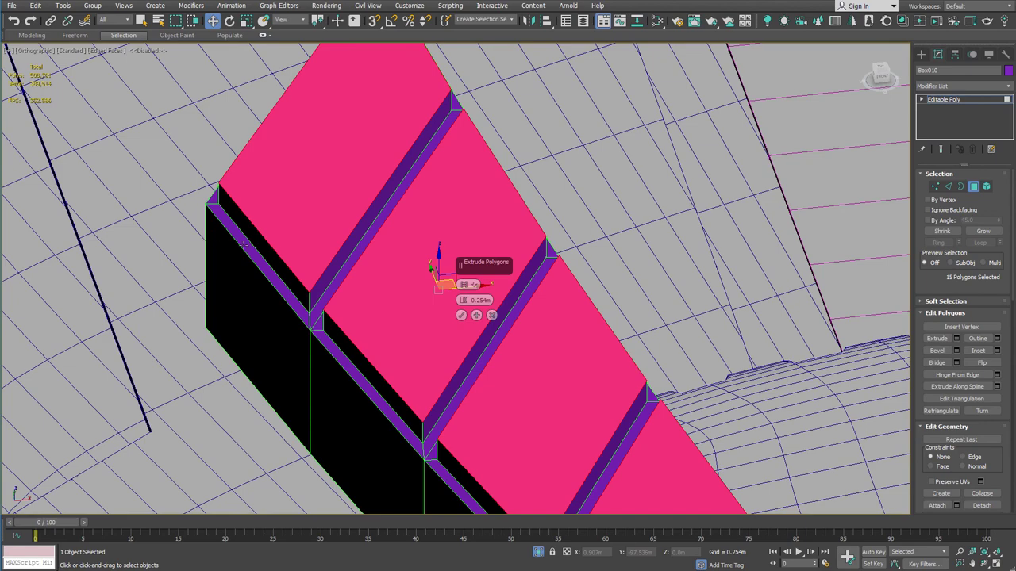
{"action": "left_click_drag", "start_coordinate": [464, 302], "coordinate": [464, 303]}
{"action": "scroll", "coordinate": [330, 262], "scroll_direction": "down", "scroll_amount": 5}
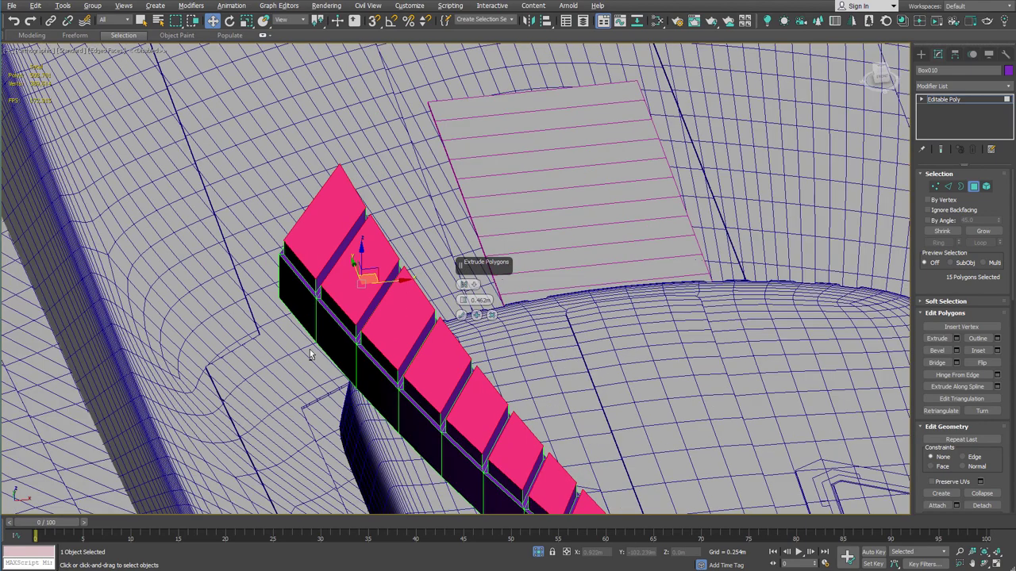
{"action": "middle_click_drag", "start_coordinate": [310, 352], "coordinate": [436, 300], "text": "alt"}
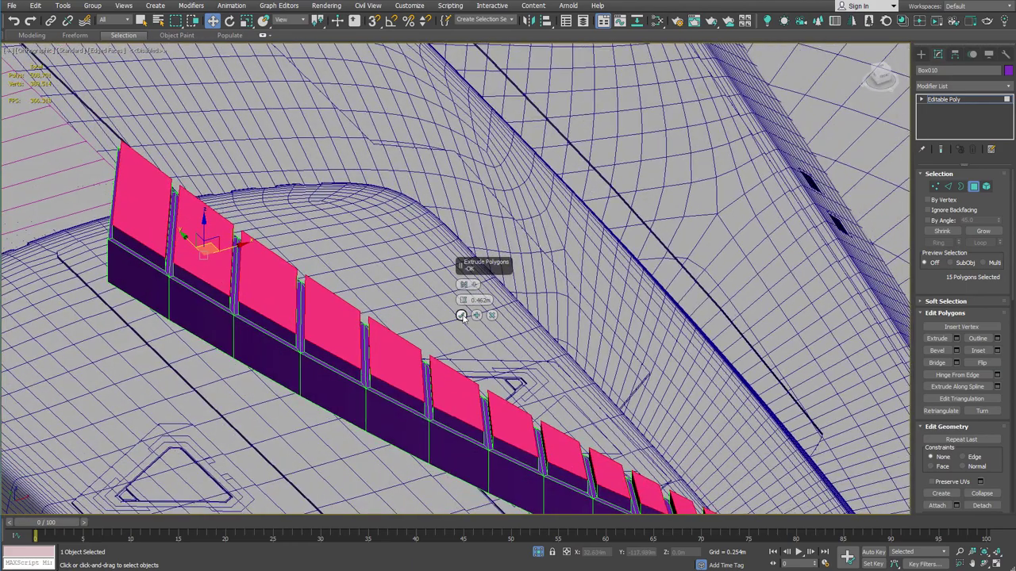
{"action": "left_click", "coordinate": [461, 315]}
{"action": "scroll", "coordinate": [460, 309], "scroll_direction": "down", "scroll_amount": 3}
{"action": "key", "text": "4"}
Lower Box010 along Z to about 29.08 m so that its raised panels sit at the deck surface.
{"action": "scroll", "coordinate": [406, 254], "scroll_direction": "down", "scroll_amount": 3}
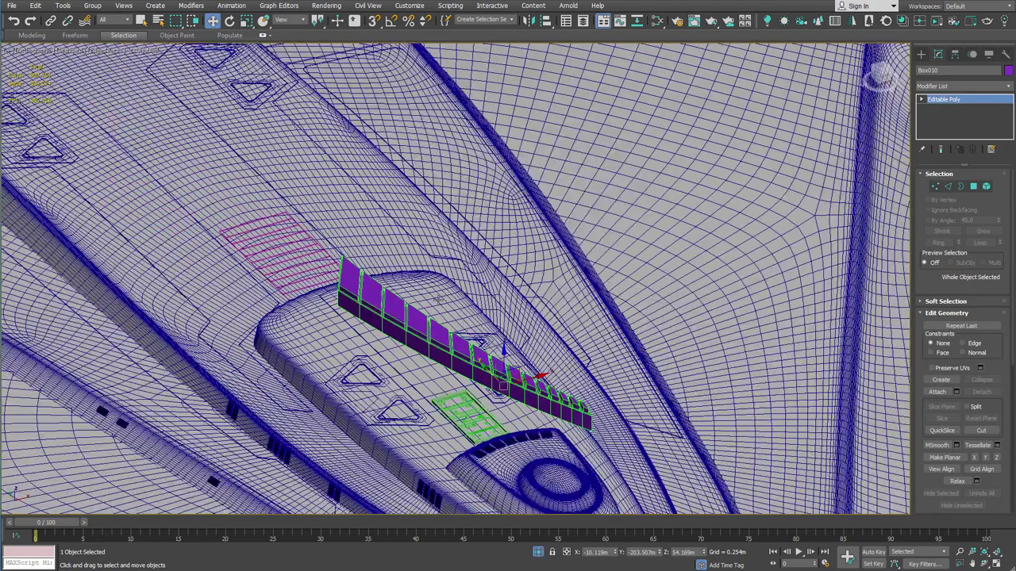
{"action": "middle_click_drag", "start_coordinate": [406, 253], "coordinate": [390, 180]}
{"action": "left_click_drag", "start_coordinate": [391, 180], "coordinate": [389, 418]}
{"action": "middle_click_drag", "start_coordinate": [292, 330], "coordinate": [297, 310], "text": "alt"}
{"action": "scroll", "coordinate": [296, 308], "scroll_direction": "up", "scroll_amount": 4}
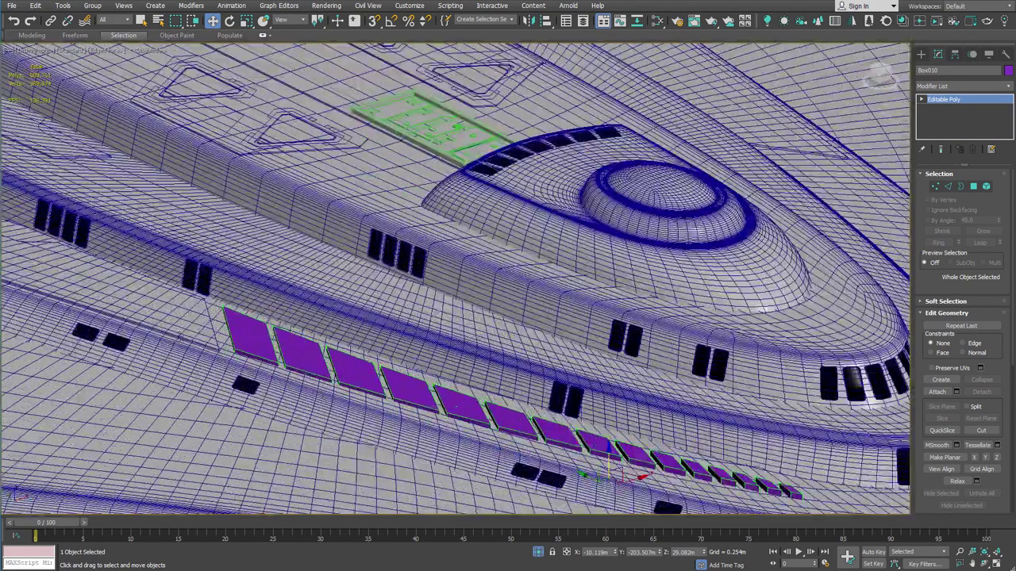
Lower the panel strip Box010 along Z to 28.965 m so that it sits closer to the deck surface.
{"action": "scroll", "coordinate": [194, 336], "scroll_direction": "down", "scroll_amount": 2}
{"action": "key", "text": "l"}
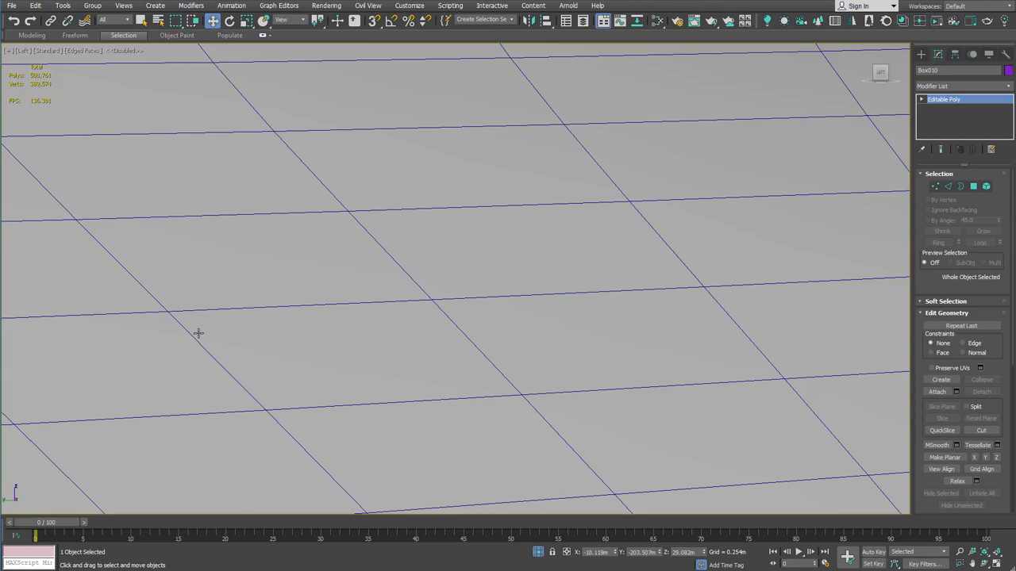
{"action": "scroll", "coordinate": [199, 334], "scroll_direction": "down", "scroll_amount": 10}
{"action": "middle_click_drag", "start_coordinate": [339, 257], "coordinate": [751, 312]}
{"action": "scroll", "coordinate": [521, 337], "scroll_direction": "up", "scroll_amount": 5}
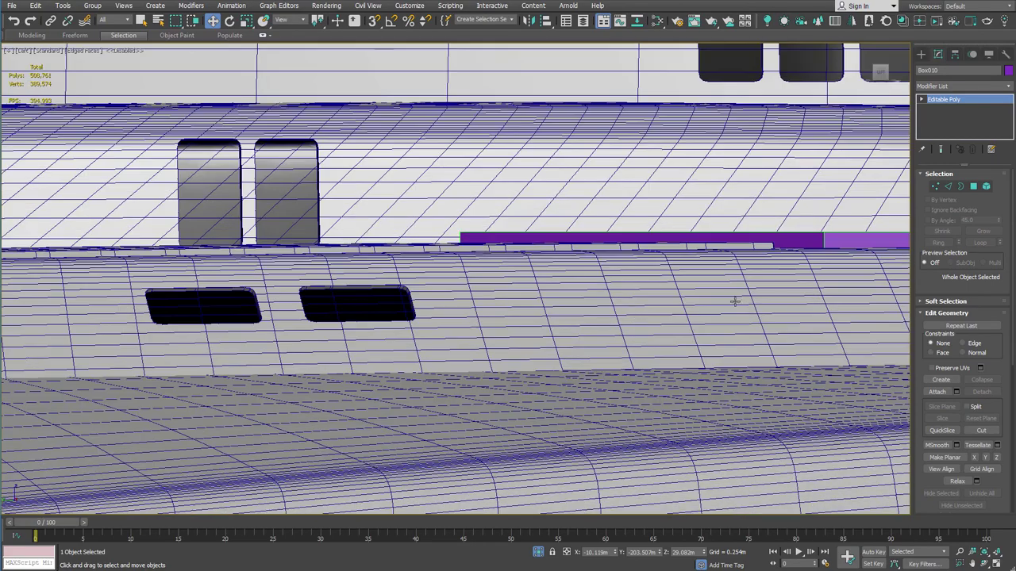
{"action": "scroll", "coordinate": [582, 297], "scroll_direction": "up", "scroll_amount": 1}
{"action": "scroll", "coordinate": [628, 306], "scroll_direction": "up", "scroll_amount": 2}
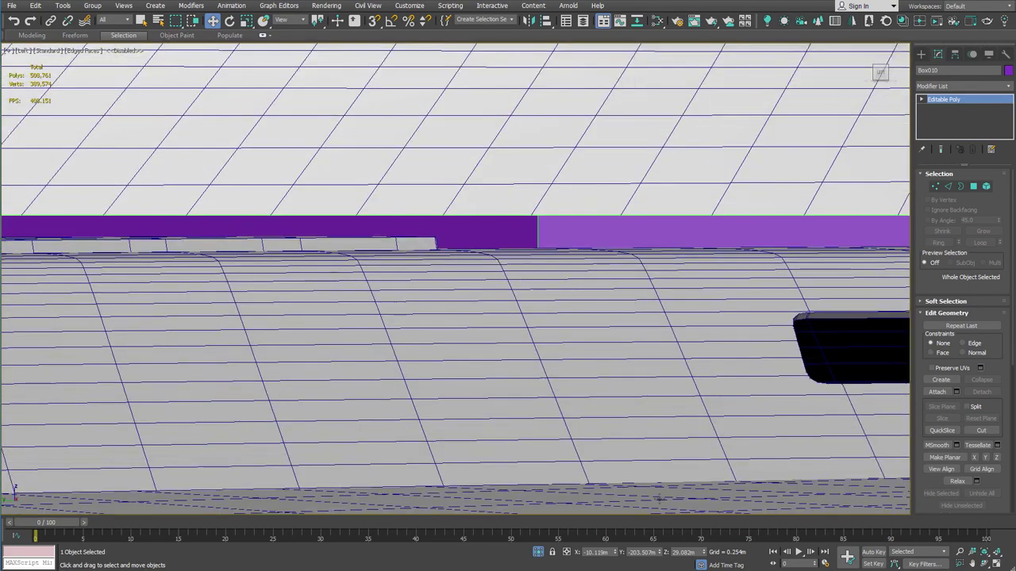
{"action": "left_click_drag", "start_coordinate": [704, 553], "coordinate": [701, 567]}
Add an FFD 2x2x2 modifier to the panel strip Box010.
{"action": "scroll", "coordinate": [547, 356], "scroll_direction": "down", "scroll_amount": 6}
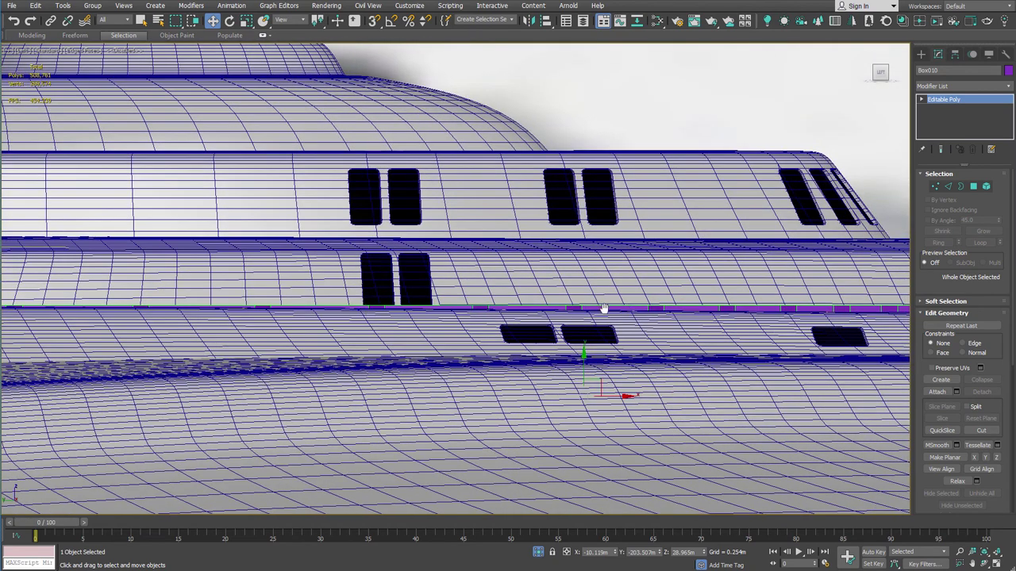
{"action": "middle_click_drag", "start_coordinate": [603, 309], "coordinate": [304, 284]}
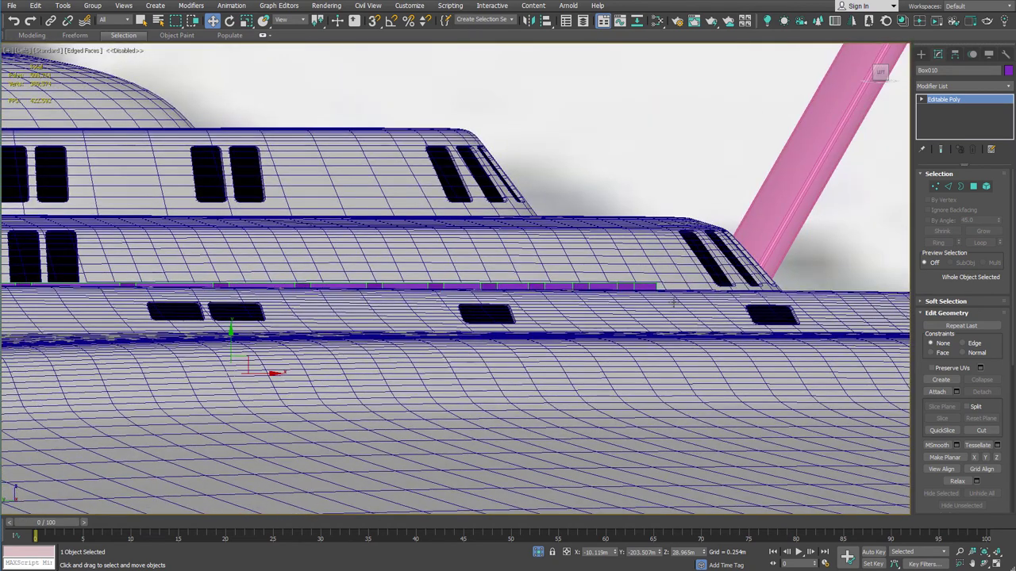
{"action": "scroll", "coordinate": [646, 299], "scroll_direction": "up", "scroll_amount": 2}
{"action": "scroll", "coordinate": [548, 288], "scroll_direction": "down", "scroll_amount": 4}
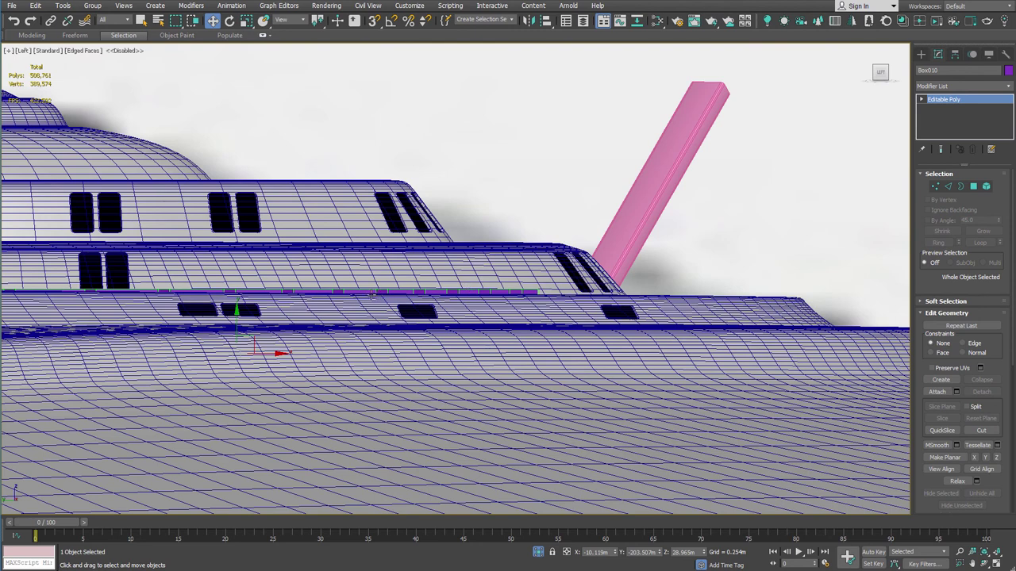
{"action": "middle_click_drag", "start_coordinate": [382, 293], "coordinate": [493, 309]}
{"action": "left_click", "coordinate": [957, 89]}
{"action": "key", "text": "f"}
{"action": "key", "text": "f"}
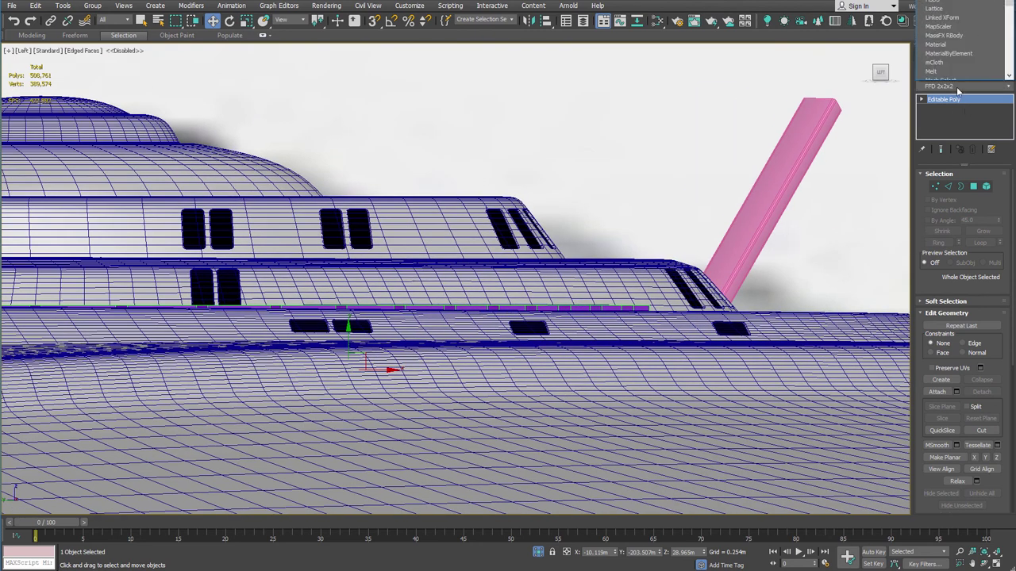
{"action": "left_click", "coordinate": [956, 87]}
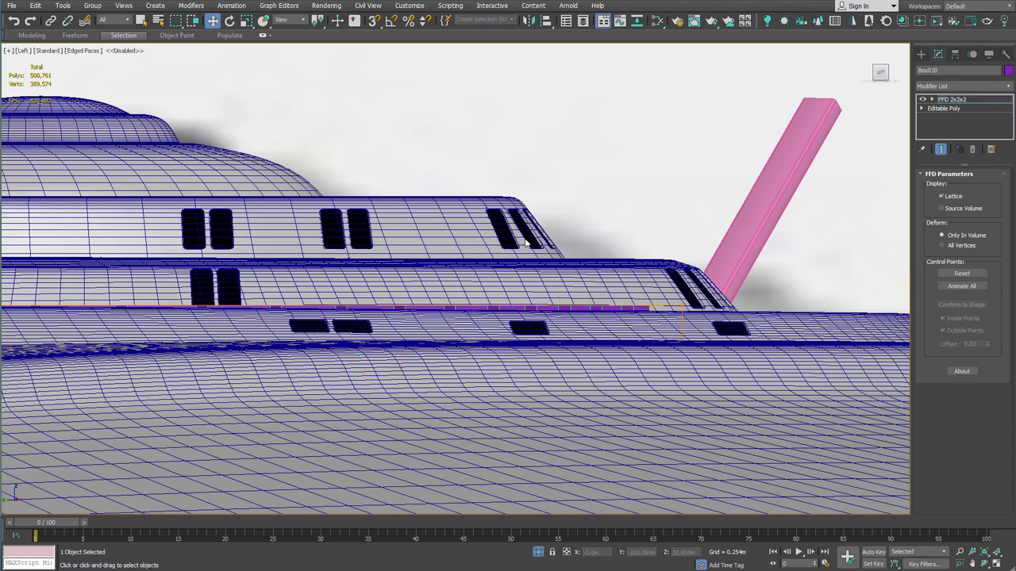
Fit the strip to the deck by moving the FFD control points to about Z 29.866 m at its narrow end and 30.94 m at its wide end.
{"action": "scroll", "coordinate": [659, 318], "scroll_direction": "up", "scroll_amount": 3}
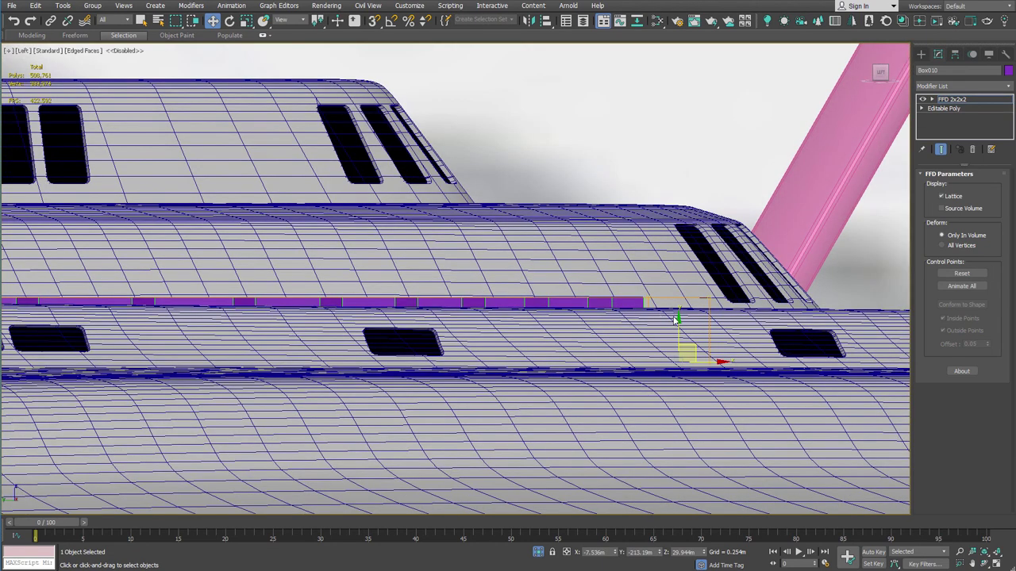
{"action": "left_click_drag", "start_coordinate": [677, 330], "coordinate": [676, 334]}
{"action": "scroll", "coordinate": [230, 230], "scroll_direction": "down", "scroll_amount": 3}
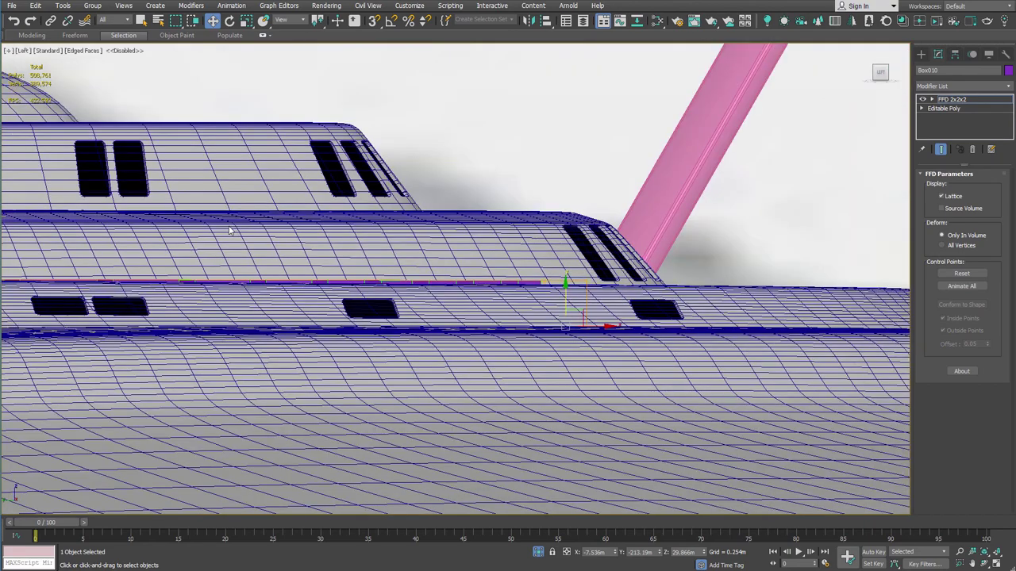
{"action": "middle_click_drag", "start_coordinate": [229, 229], "coordinate": [734, 235]}
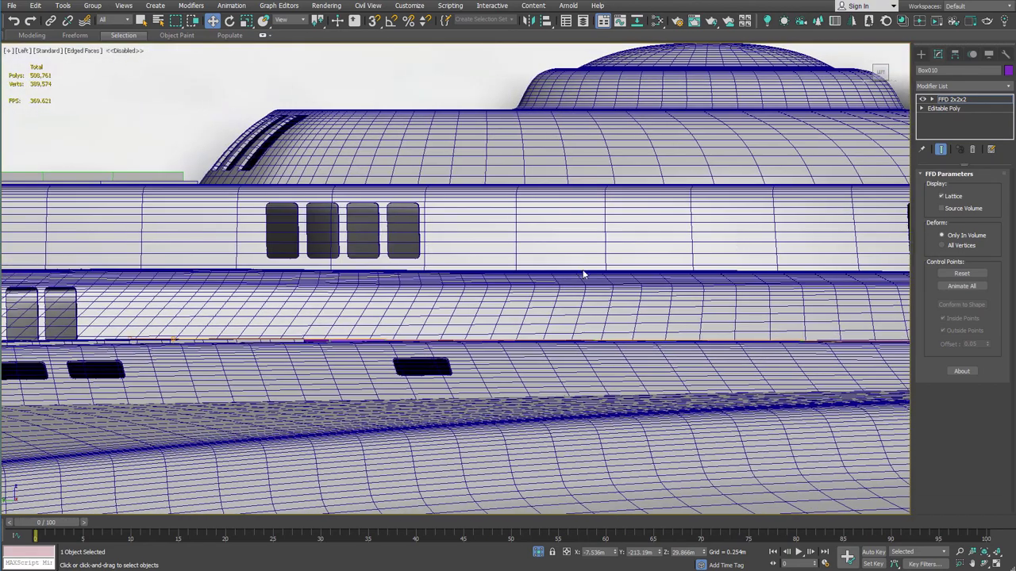
{"action": "scroll", "coordinate": [329, 339], "scroll_direction": "up", "scroll_amount": 3}
{"action": "scroll", "coordinate": [329, 340], "scroll_direction": "up", "scroll_amount": 2}
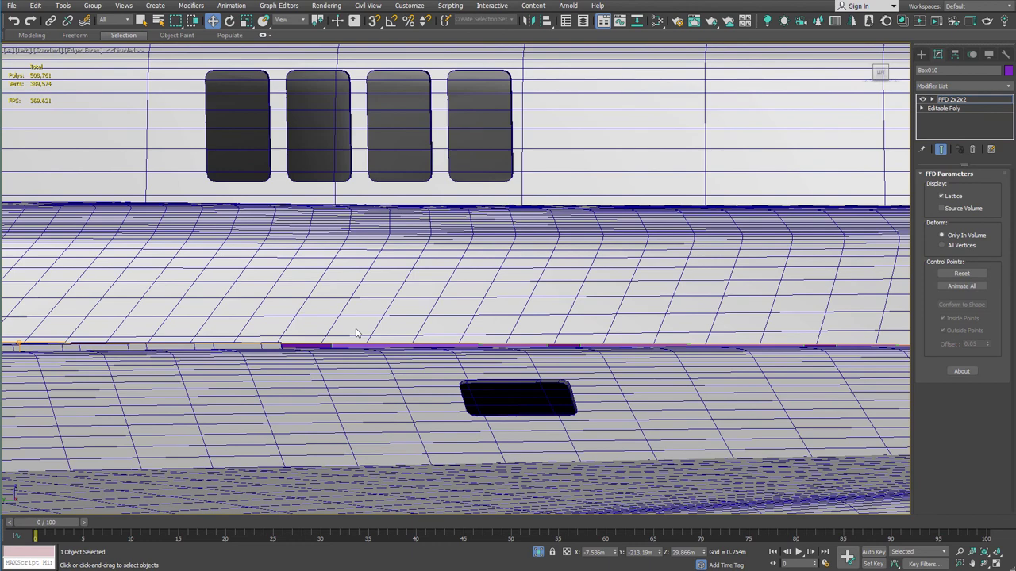
{"action": "scroll", "coordinate": [499, 254], "scroll_direction": "down", "scroll_amount": 4}
{"action": "left_click_drag", "start_coordinate": [256, 264], "coordinate": [403, 331]}
{"action": "left_click_drag", "start_coordinate": [322, 285], "coordinate": [321, 283]}
Assign the "model" CoronaMtl material to the panel strip Box010.
{"action": "scroll", "coordinate": [509, 268], "scroll_direction": "down", "scroll_amount": 3}
{"action": "middle_click_drag", "start_coordinate": [485, 240], "coordinate": [115, 218]}
{"action": "middle_click_drag", "start_coordinate": [659, 272], "coordinate": [321, 241]}
{"action": "middle_click_drag", "start_coordinate": [712, 237], "coordinate": [671, 177], "text": "alt"}
{"action": "scroll", "coordinate": [291, 199], "scroll_direction": "up", "scroll_amount": 3}
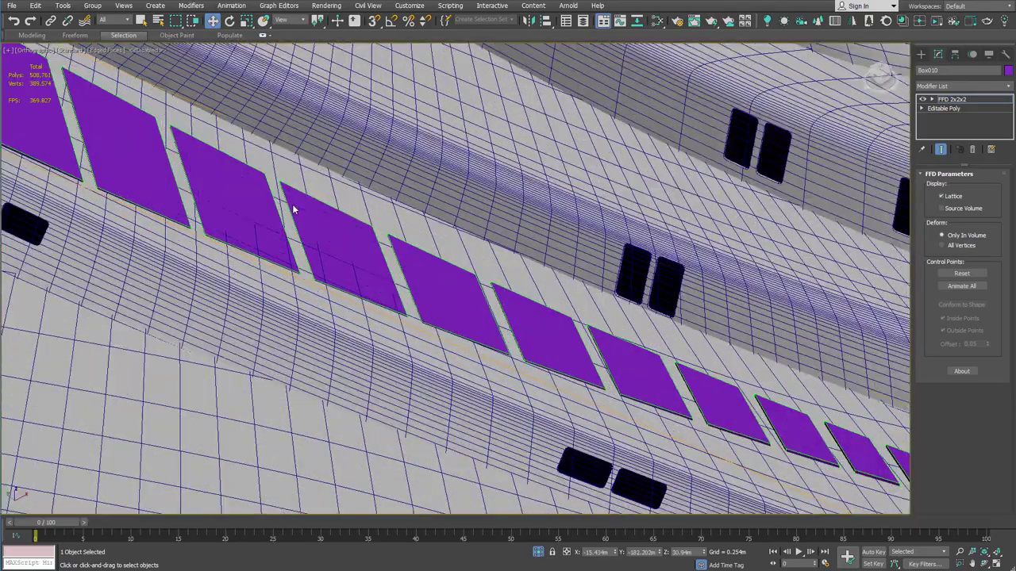
{"action": "key", "text": "m"}
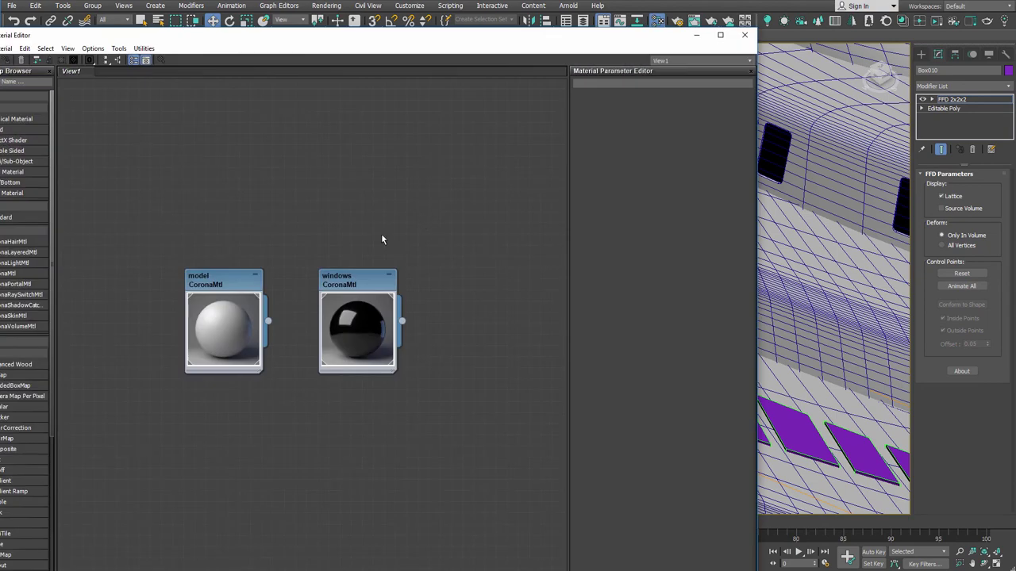
{"action": "left_click", "coordinate": [217, 283]}
{"action": "right_click", "coordinate": [216, 283]}
{"action": "left_click", "coordinate": [247, 297]}
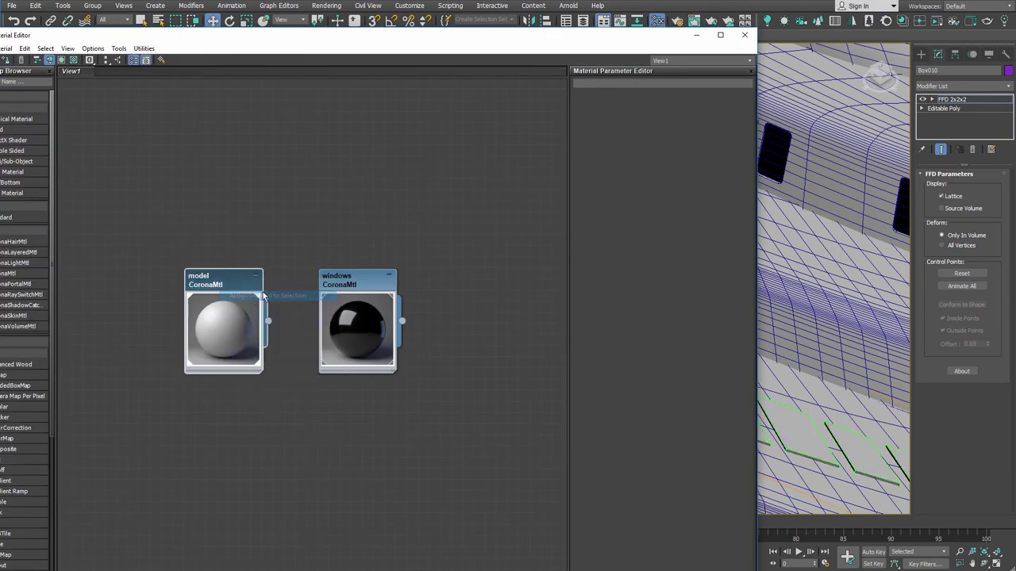
{"action": "left_click", "coordinate": [746, 35]}
Start an interactive Corona render and examine the panel strip on the deck from several angles without edged faces.
{"action": "scroll", "coordinate": [538, 193], "scroll_direction": "down", "scroll_amount": 3}
{"action": "mouse_move", "coordinate": [597, 173]}
{"action": "middle_mouse_down", "text": "alt"}
{"action": "mouse_move", "coordinate": [587, 188]}
{"action": "mouse_move", "coordinate": [582, 175]}
{"action": "middle_mouse_up", "text": "alt"}
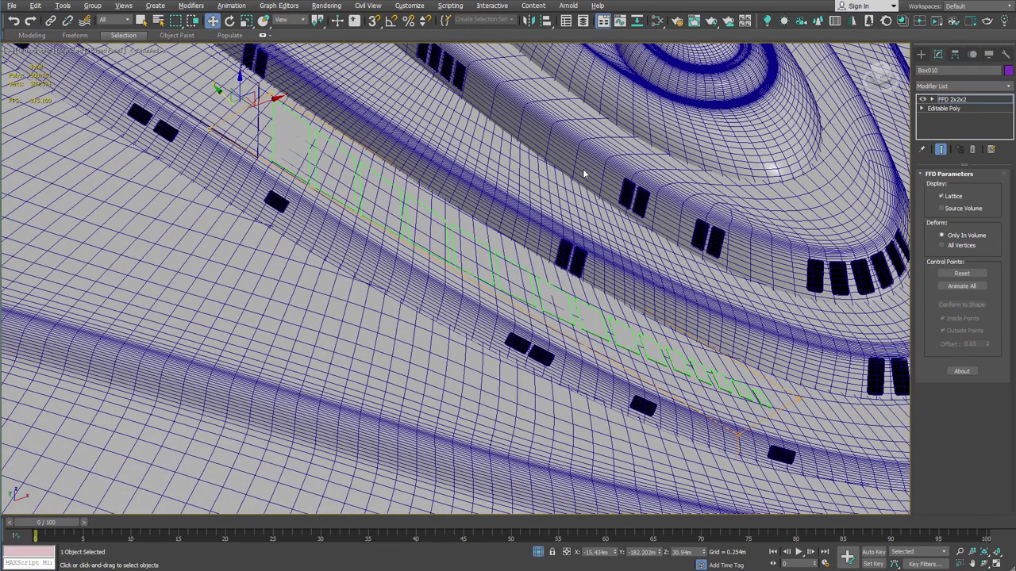
{"action": "key", "text": "F4"}
{"action": "middle_click_drag", "start_coordinate": [647, 168], "coordinate": [616, 187]}
{"action": "key", "text": "alt+w"}
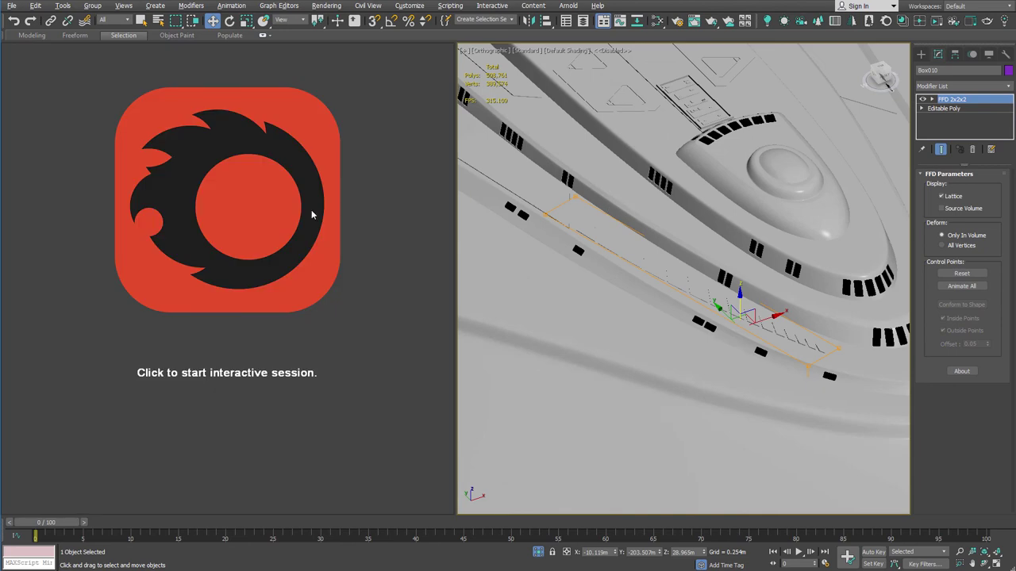
{"action": "left_click", "coordinate": [312, 214]}
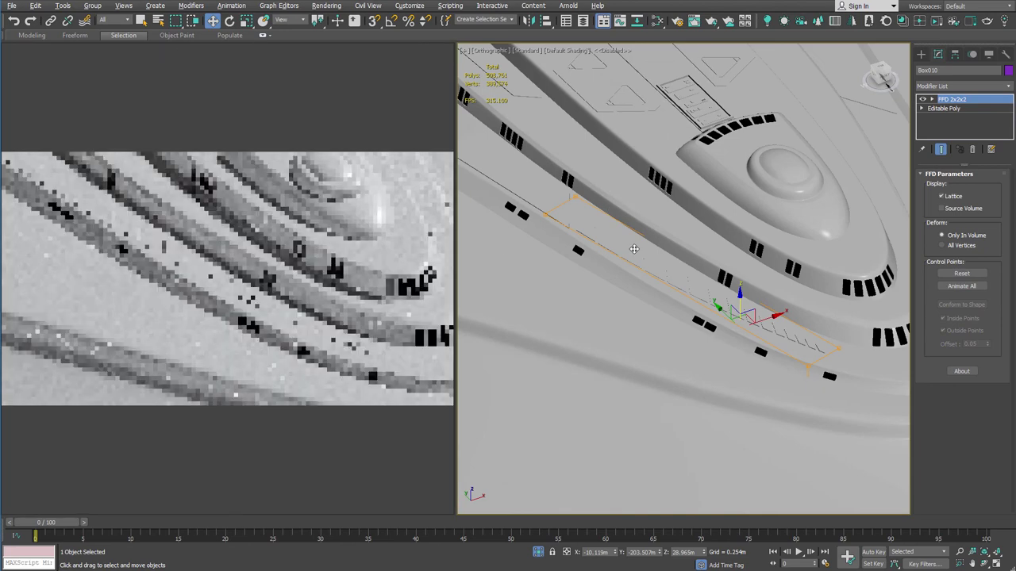
{"action": "middle_click_drag", "start_coordinate": [634, 249], "coordinate": [731, 265], "text": "alt"}
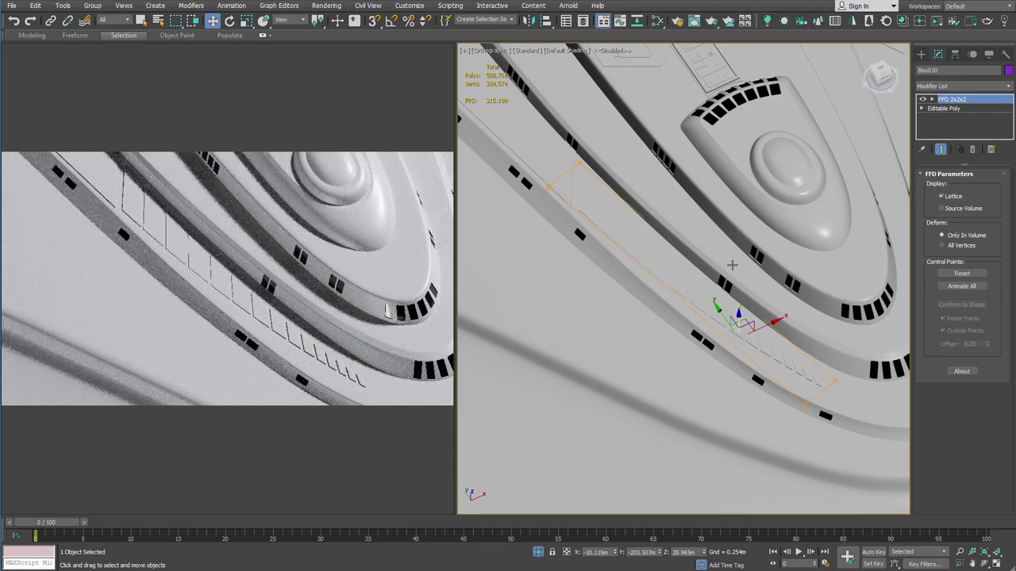
{"action": "middle_click_drag", "start_coordinate": [725, 254], "coordinate": [647, 233], "text": "alt"}
{"action": "key", "text": "alt+w"}
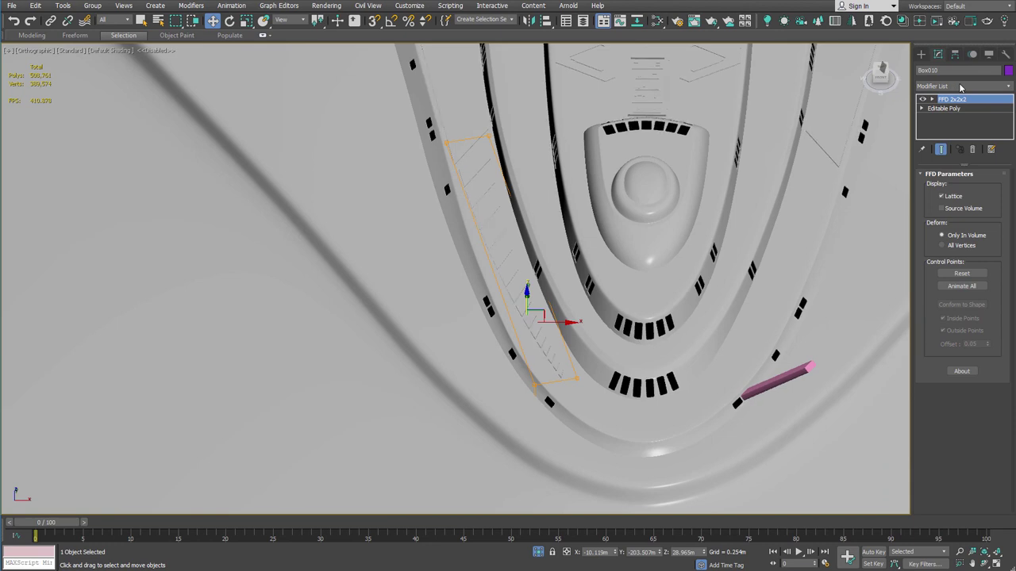
Try mirroring Box010 about the X axis with a Symmetry modifier, inspect it with edged faces, and remove the modifier.
{"action": "left_click", "coordinate": [961, 86]}
{"action": "type", "text": "sym"}
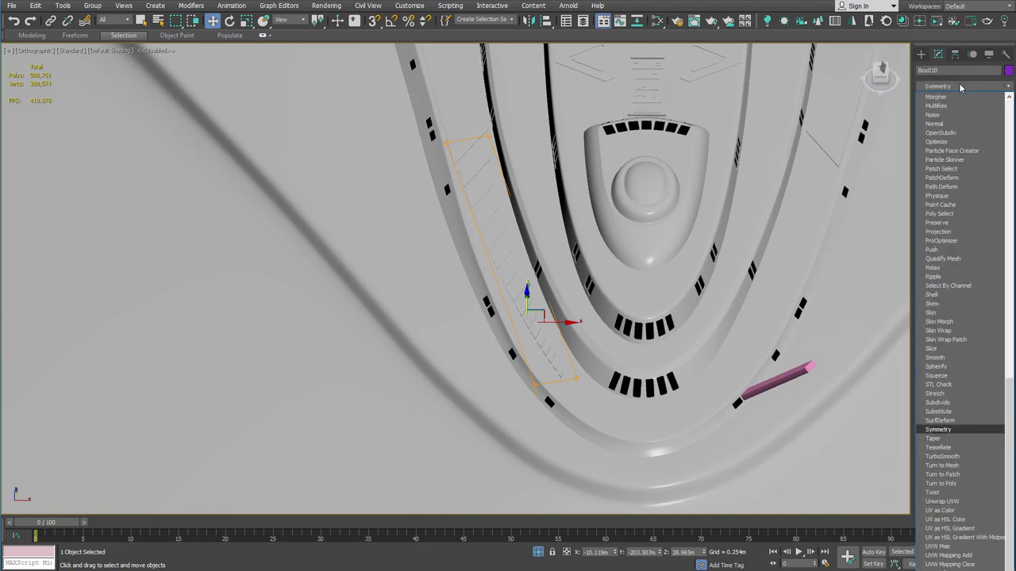
{"action": "key", "text": "Return"}
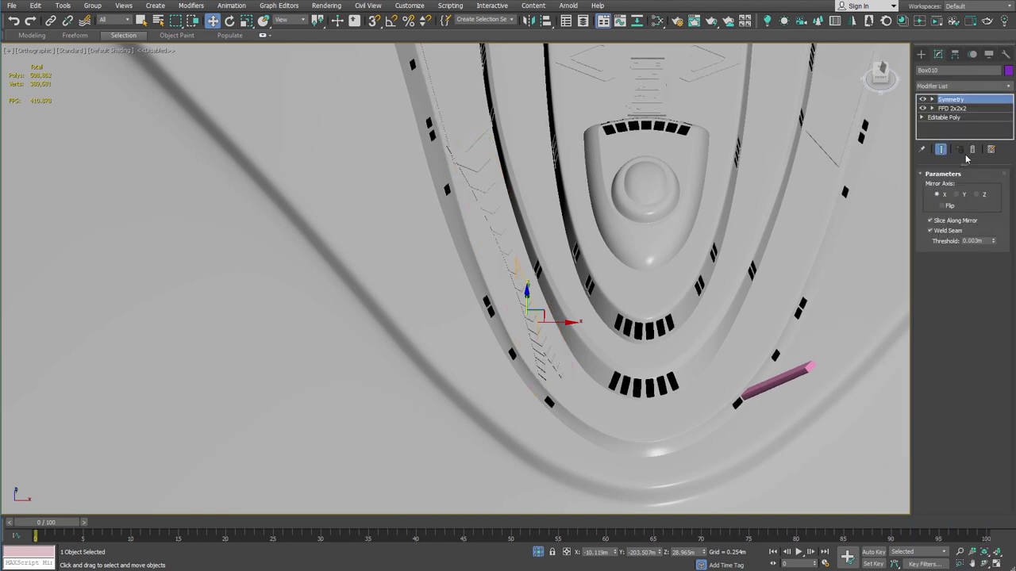
{"action": "middle_click_drag", "start_coordinate": [628, 246], "coordinate": [580, 263]}
{"action": "key", "text": "F4"}
{"action": "middle_click_drag", "start_coordinate": [485, 279], "coordinate": [469, 364], "text": "alt"}
{"action": "scroll", "coordinate": [469, 364], "scroll_direction": "up", "scroll_amount": 4}
{"action": "scroll", "coordinate": [469, 365], "scroll_direction": "up", "scroll_amount": 3}
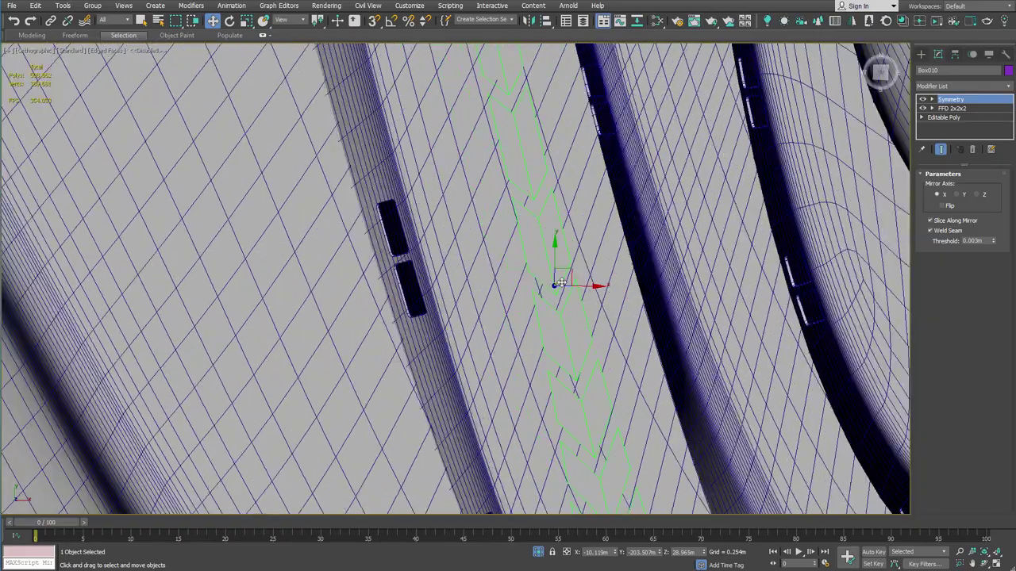
{"action": "scroll", "coordinate": [562, 284], "scroll_direction": "up", "scroll_amount": 3}
{"action": "scroll", "coordinate": [563, 283], "scroll_direction": "down", "scroll_amount": 6}
{"action": "middle_click_drag", "start_coordinate": [563, 283], "coordinate": [594, 250], "text": "alt"}
{"action": "scroll", "coordinate": [600, 251], "scroll_direction": "up", "scroll_amount": 4}
{"action": "scroll", "coordinate": [606, 260], "scroll_direction": "down", "scroll_amount": 4}
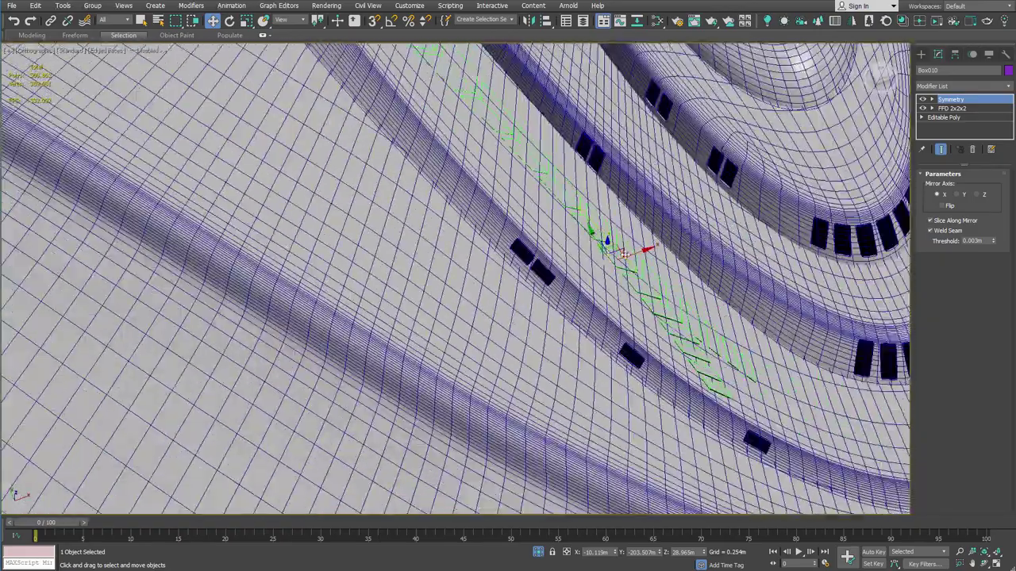
{"action": "left_click", "coordinate": [974, 150]}
Copy the panel strip Box010 along X to the opposite side of the hull and mirror the copy about X with No Clone.
{"action": "scroll", "coordinate": [709, 138], "scroll_direction": "down", "scroll_amount": 3}
{"action": "middle_click_drag", "start_coordinate": [709, 138], "coordinate": [548, 267], "text": "alt"}
{"action": "middle_click_drag", "start_coordinate": [548, 267], "coordinate": [402, 370]}
{"action": "scroll", "coordinate": [402, 370], "scroll_direction": "down", "scroll_amount": 2}
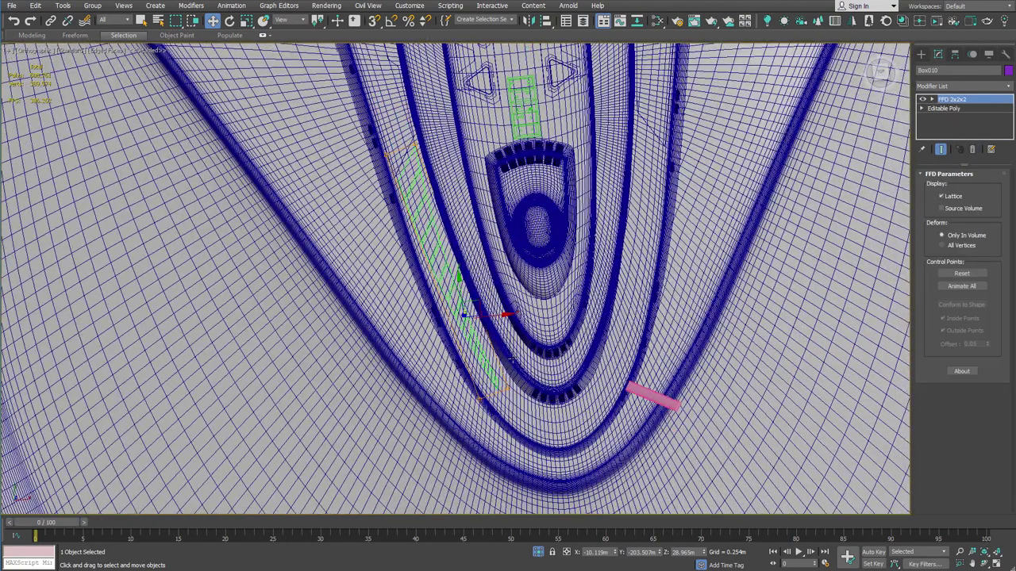
{"action": "left_click_drag", "start_coordinate": [499, 321], "coordinate": [806, 301], "text": "shift"}
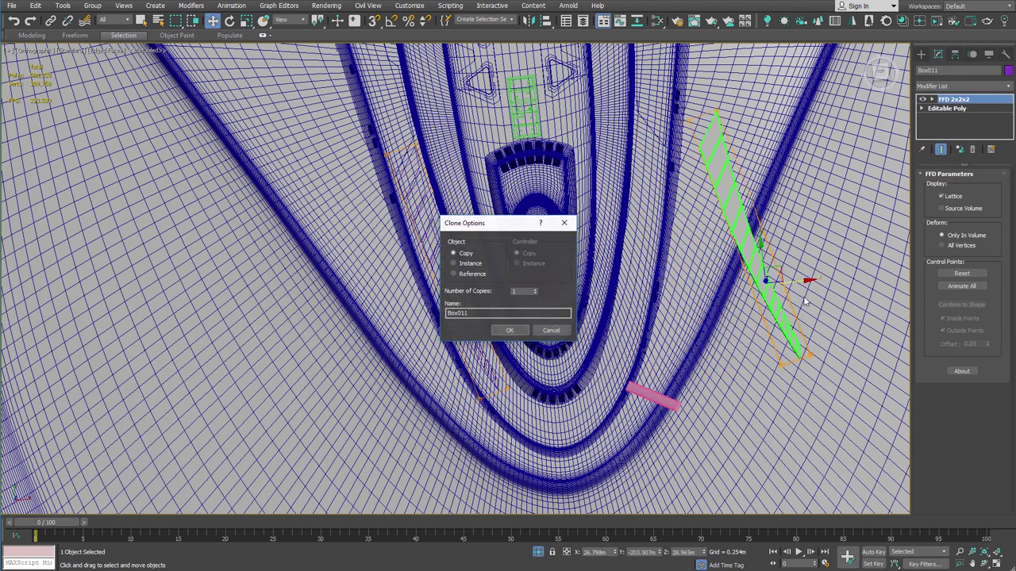
{"action": "left_click", "coordinate": [506, 330]}
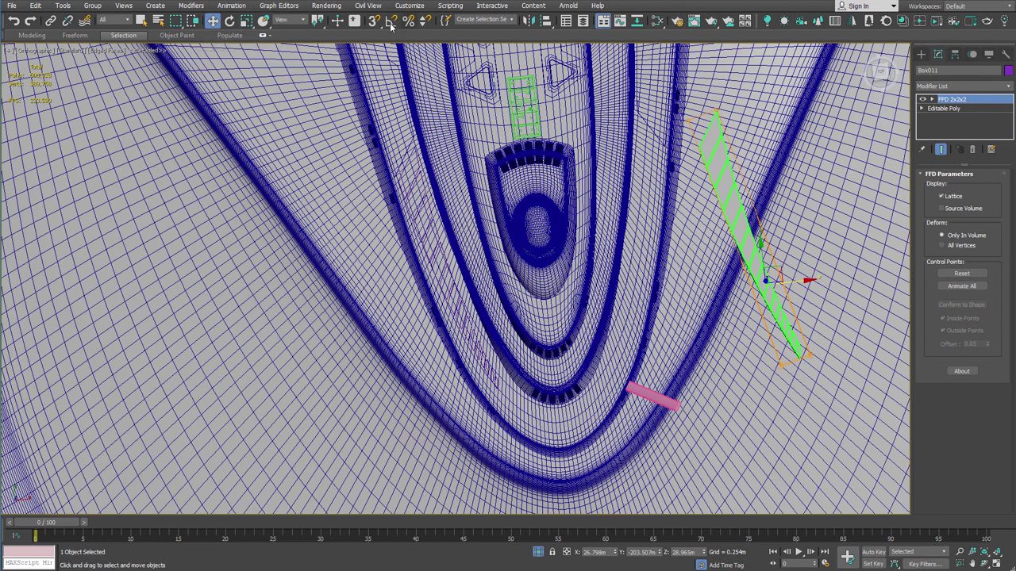
{"action": "left_click", "coordinate": [527, 20]}
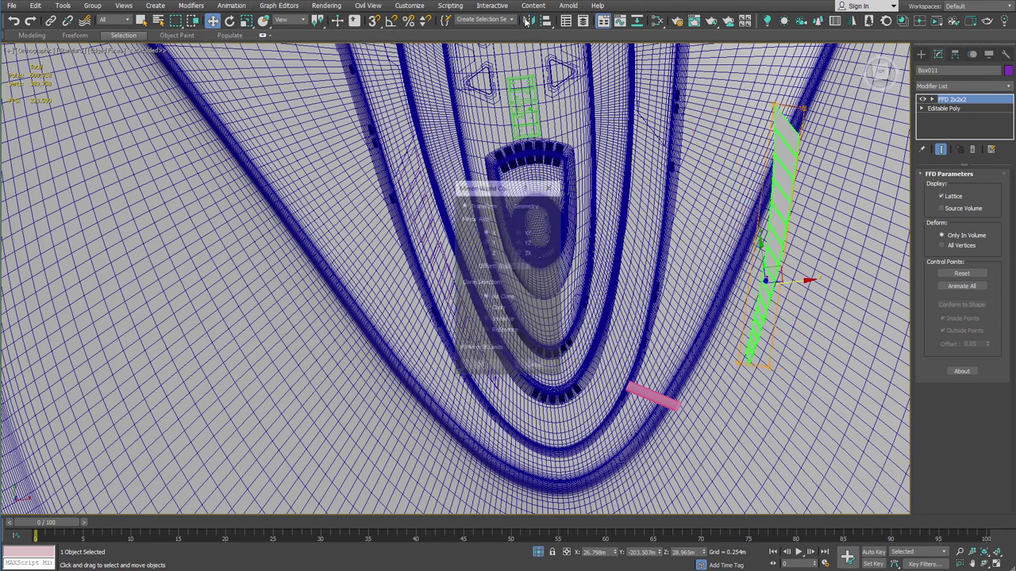
{"action": "left_click", "coordinate": [481, 369]}
Copy the X position value of the original panel strip Box010.
{"action": "scroll", "coordinate": [394, 176], "scroll_direction": "up", "scroll_amount": 5}
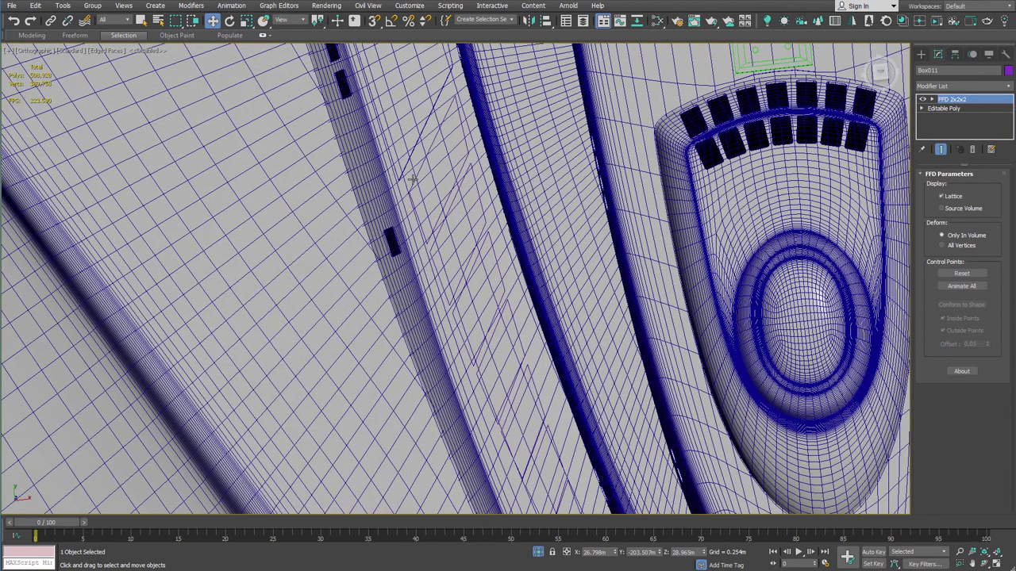
{"action": "key", "text": "q"}
{"action": "left_click", "coordinate": [435, 167]}
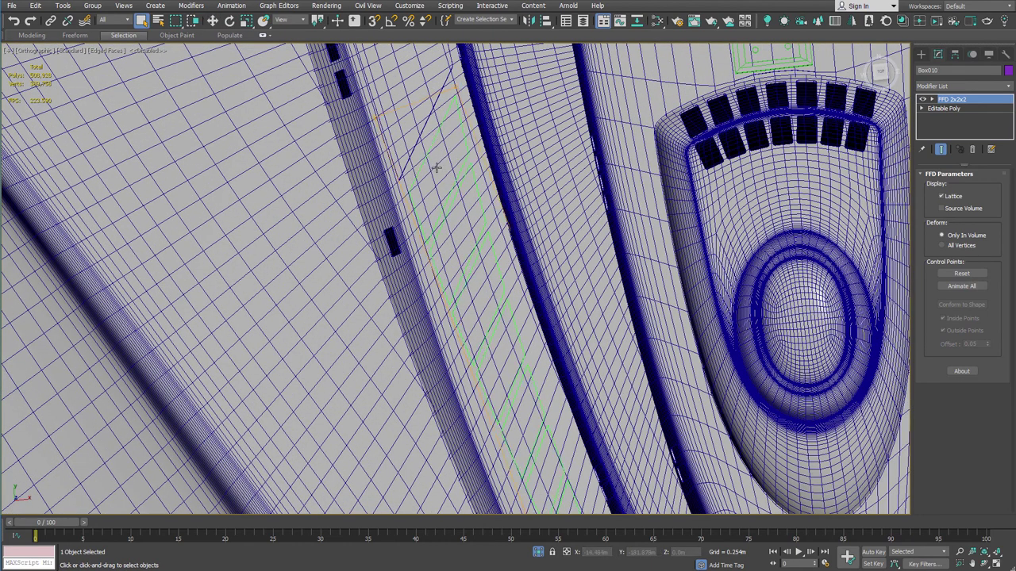
{"action": "key", "text": "w"}
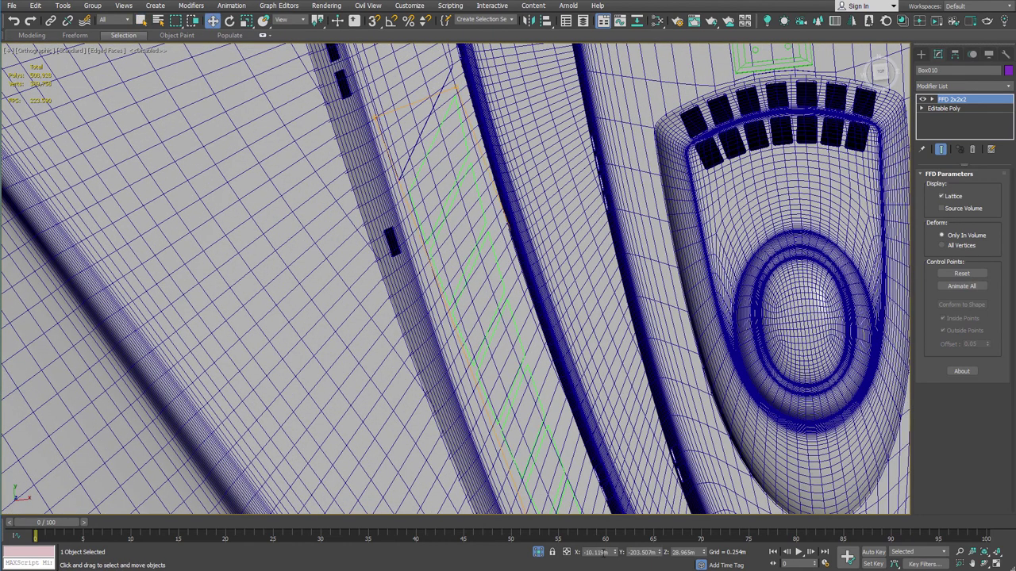
{"action": "double_click", "coordinate": [589, 554]}
{"action": "key", "text": "ctrl+c"}
Set the mirrored strip's X position to 10.119 m, the positive counterpart of the original strip's X value.
{"action": "scroll", "coordinate": [568, 199], "scroll_direction": "down", "scroll_amount": 5}
{"action": "middle_click_drag", "start_coordinate": [657, 213], "coordinate": [444, 216]}
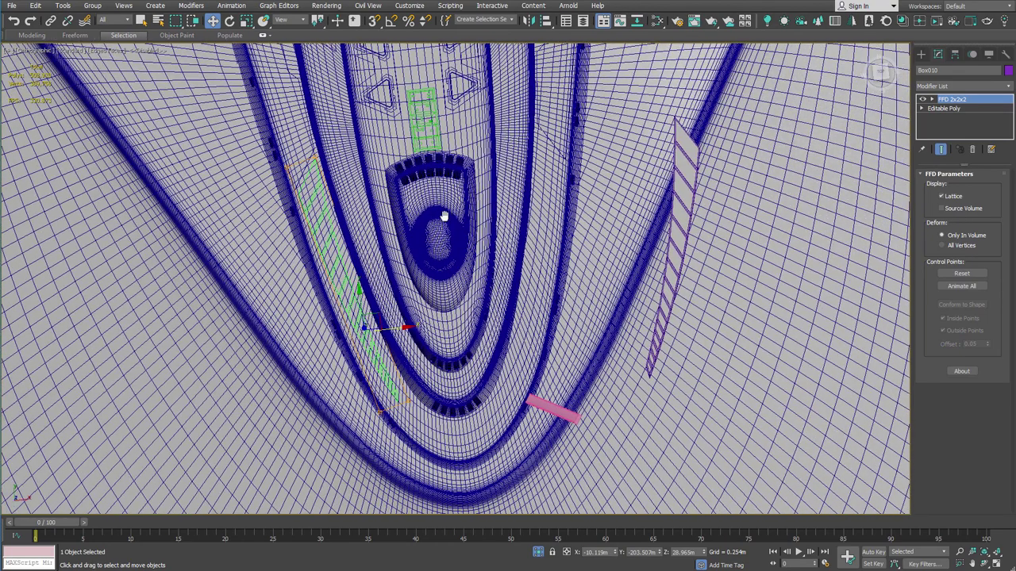
{"action": "left_click", "coordinate": [681, 160]}
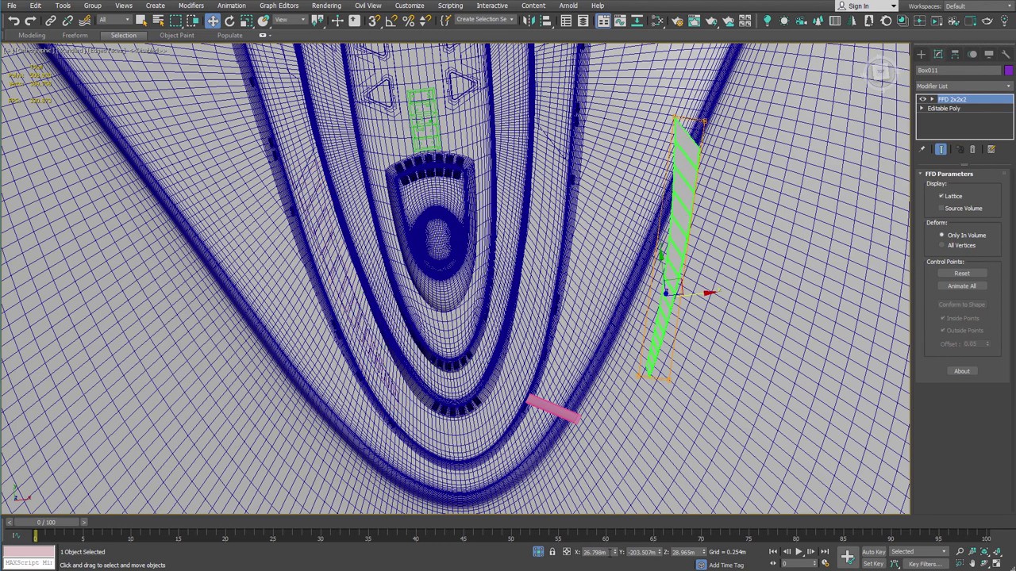
{"action": "left_click_drag", "start_coordinate": [610, 553], "coordinate": [570, 554]}
{"action": "key", "text": "ctrl+v"}
{"action": "key", "text": "Return"}
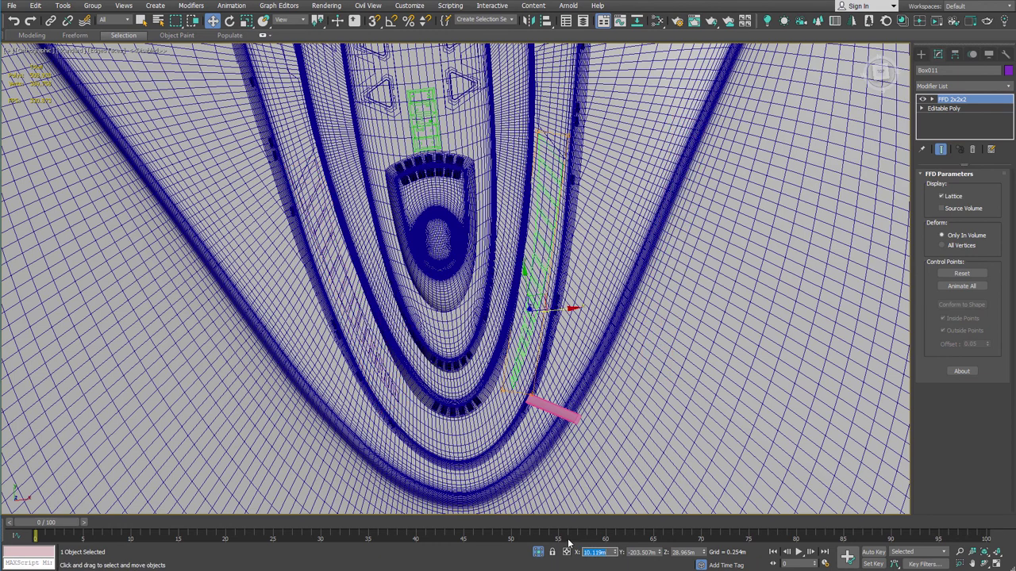
{"action": "middle_click_drag", "start_coordinate": [489, 409], "coordinate": [501, 358], "text": "alt"}
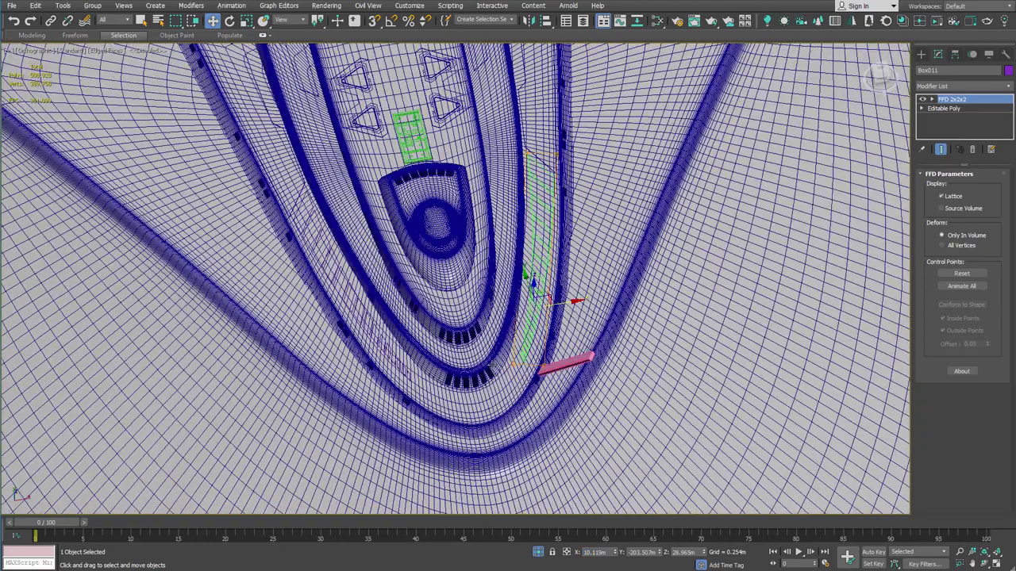
Check the mirrored panel strip against the deck in perspective and in the interactive render, then deselect it and inspect both strips up close.
{"action": "key", "text": "p"}
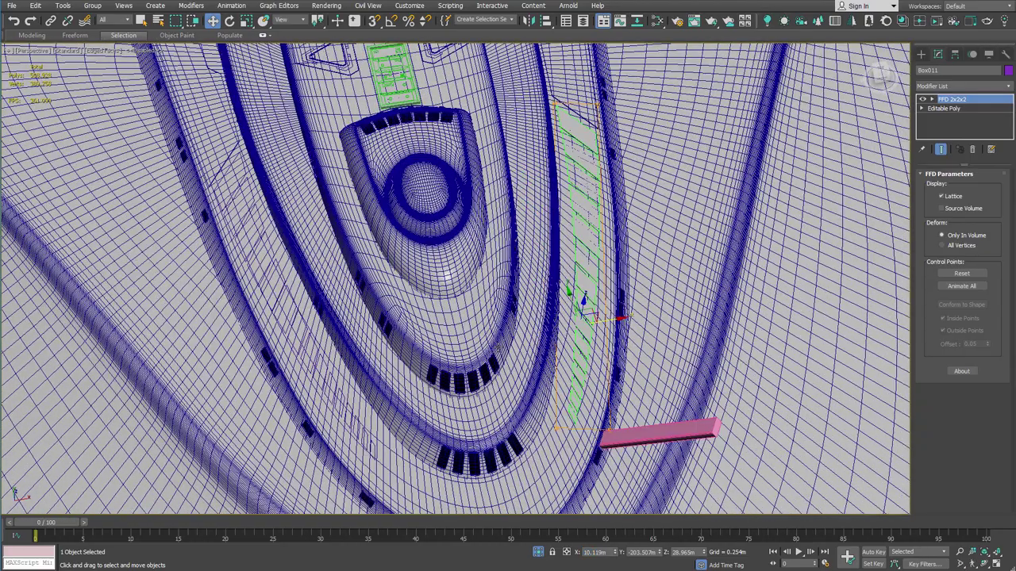
{"action": "key", "text": "alt+w"}
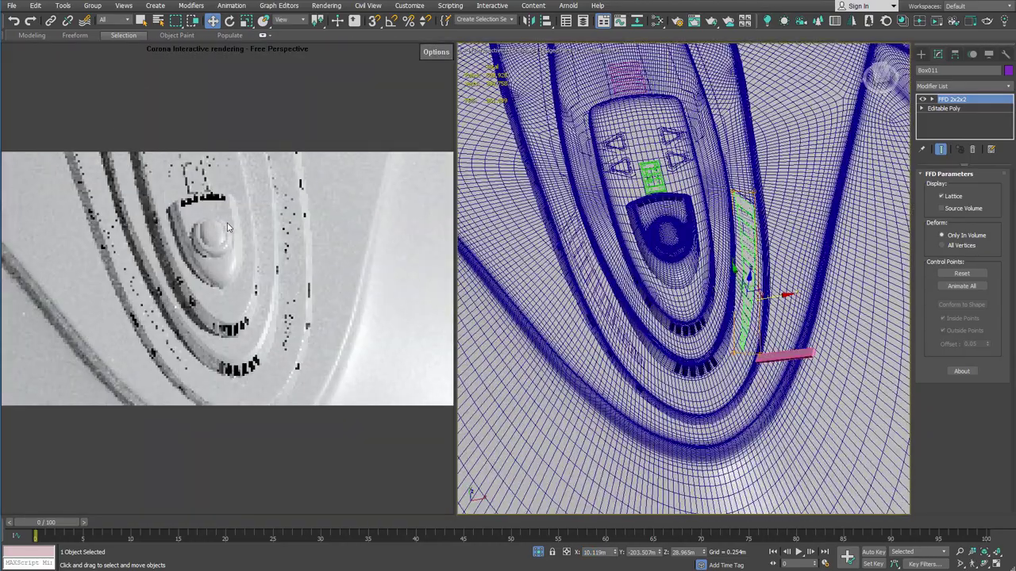
{"action": "middle_click_drag", "start_coordinate": [664, 319], "coordinate": [692, 309], "text": "alt"}
{"action": "scroll", "coordinate": [712, 304], "scroll_direction": "up", "scroll_amount": 3}
{"action": "key", "text": "alt+w"}
{"action": "middle_click_drag", "start_coordinate": [476, 270], "coordinate": [530, 261], "text": "alt"}
{"action": "middle_click_drag", "start_coordinate": [692, 262], "coordinate": [703, 298], "text": "alt"}
{"action": "left_click", "coordinate": [530, 340]}
{"action": "middle_click_drag", "start_coordinate": [578, 392], "coordinate": [553, 361]}
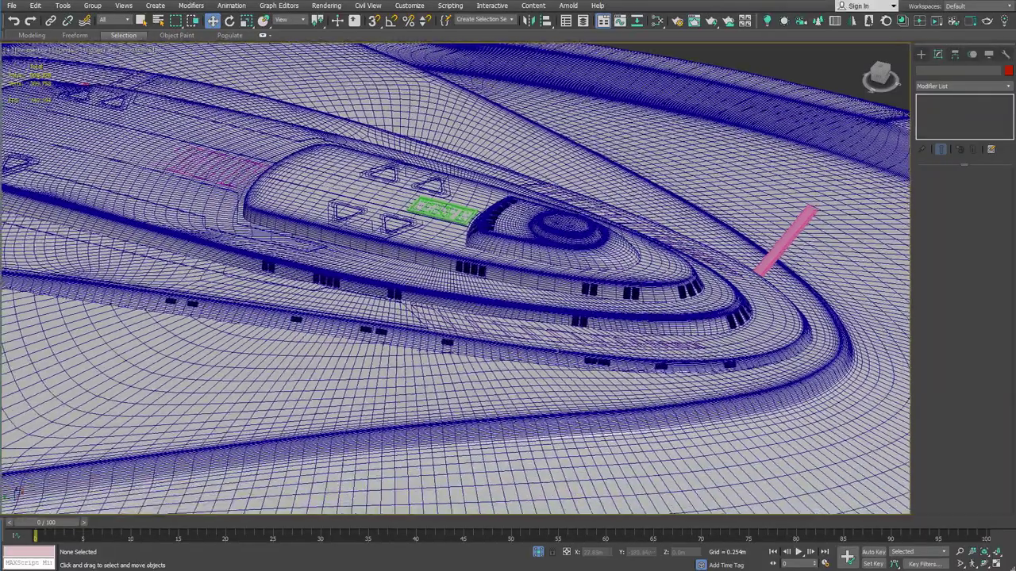
{"action": "scroll", "coordinate": [555, 365], "scroll_direction": "up", "scroll_amount": 4}
{"action": "scroll", "coordinate": [659, 325], "scroll_direction": "down", "scroll_amount": 4}
{"action": "middle_click_drag", "start_coordinate": [665, 317], "coordinate": [687, 252], "text": "alt"}
{"action": "scroll", "coordinate": [494, 347], "scroll_direction": "up", "scroll_amount": 5}
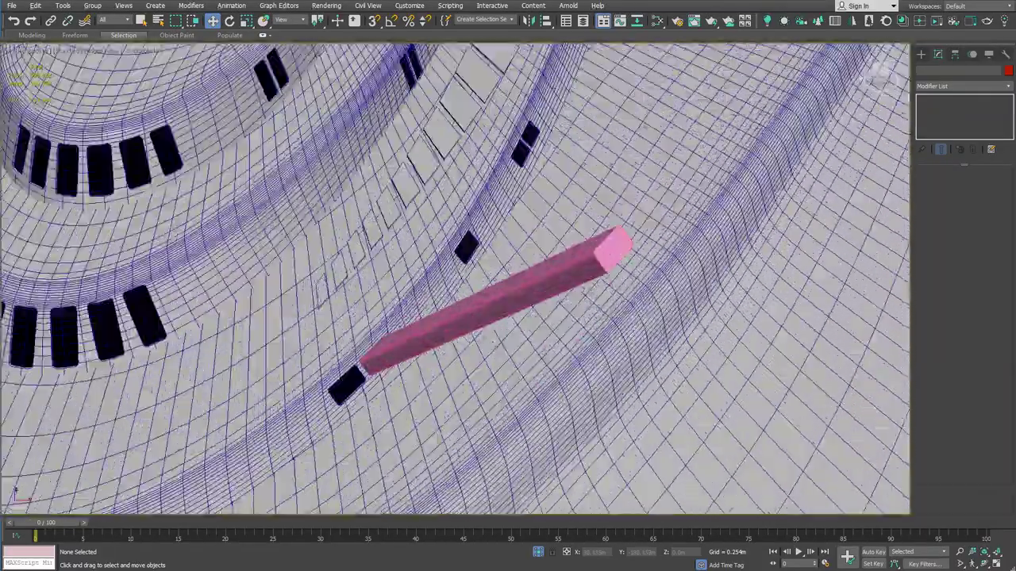
{"action": "scroll", "coordinate": [381, 373], "scroll_direction": "up", "scroll_amount": 5}
{"action": "scroll", "coordinate": [382, 373], "scroll_direction": "down", "scroll_amount": 8}
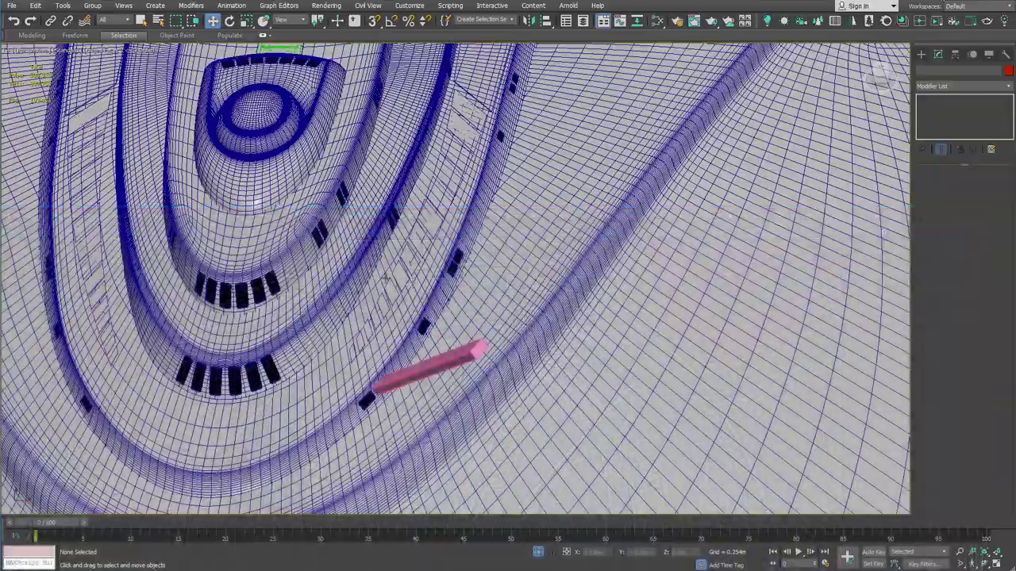
Examine the upper decks from the rear, the whole starship beside its reference images, and the deck panel details.
{"action": "scroll", "coordinate": [456, 277], "scroll_direction": "down", "scroll_amount": 3}
{"action": "middle_click_drag", "start_coordinate": [350, 298], "coordinate": [511, 116], "text": "alt"}
{"action": "scroll", "coordinate": [472, 258], "scroll_direction": "down", "scroll_amount": 3}
{"action": "scroll", "coordinate": [412, 297], "scroll_direction": "up", "scroll_amount": 3}
{"action": "scroll", "coordinate": [412, 297], "scroll_direction": "down", "scroll_amount": 3}
{"action": "scroll", "coordinate": [318, 373], "scroll_direction": "up", "scroll_amount": 3}
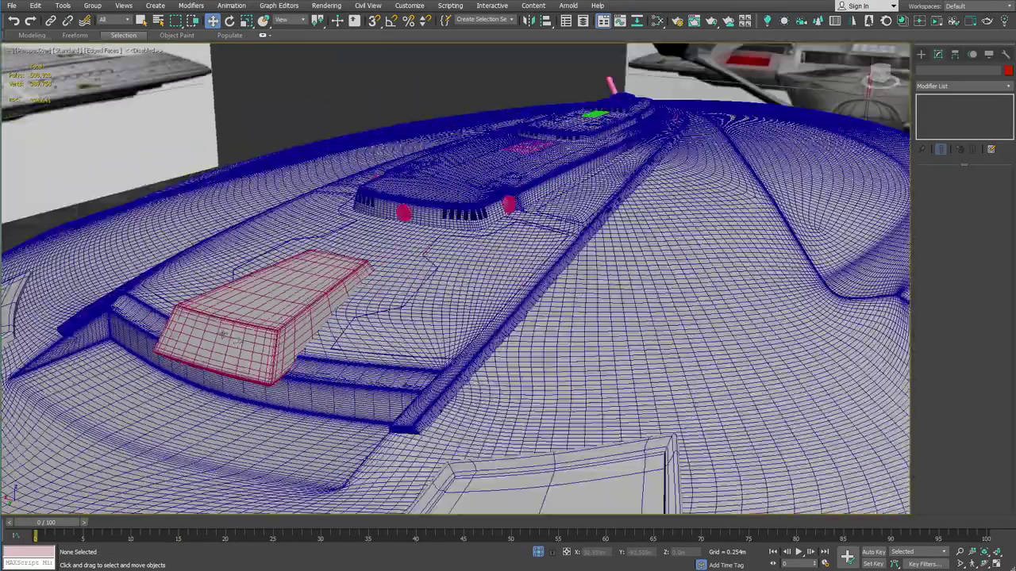
{"action": "scroll", "coordinate": [232, 338], "scroll_direction": "down", "scroll_amount": 5}
{"action": "middle_click_drag", "start_coordinate": [373, 294], "coordinate": [278, 324], "text": "alt"}
{"action": "scroll", "coordinate": [347, 274], "scroll_direction": "up", "scroll_amount": 5}
{"action": "middle_click_drag", "start_coordinate": [548, 202], "coordinate": [497, 291], "text": "alt"}
{"action": "scroll", "coordinate": [460, 294], "scroll_direction": "down", "scroll_amount": 3}
{"action": "scroll", "coordinate": [497, 291], "scroll_direction": "down", "scroll_amount": 5}
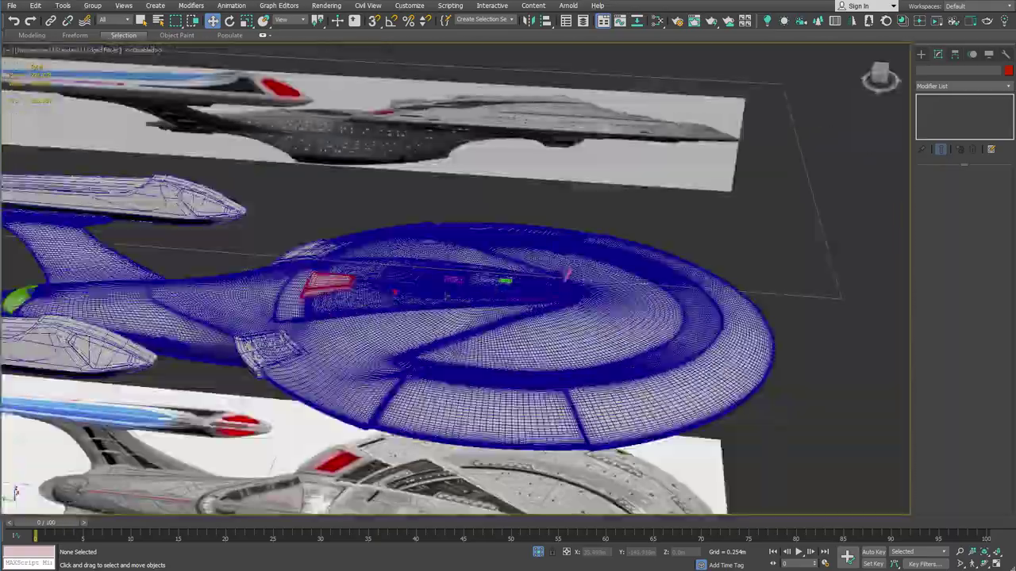
{"action": "middle_click_drag", "start_coordinate": [436, 305], "coordinate": [517, 325]}
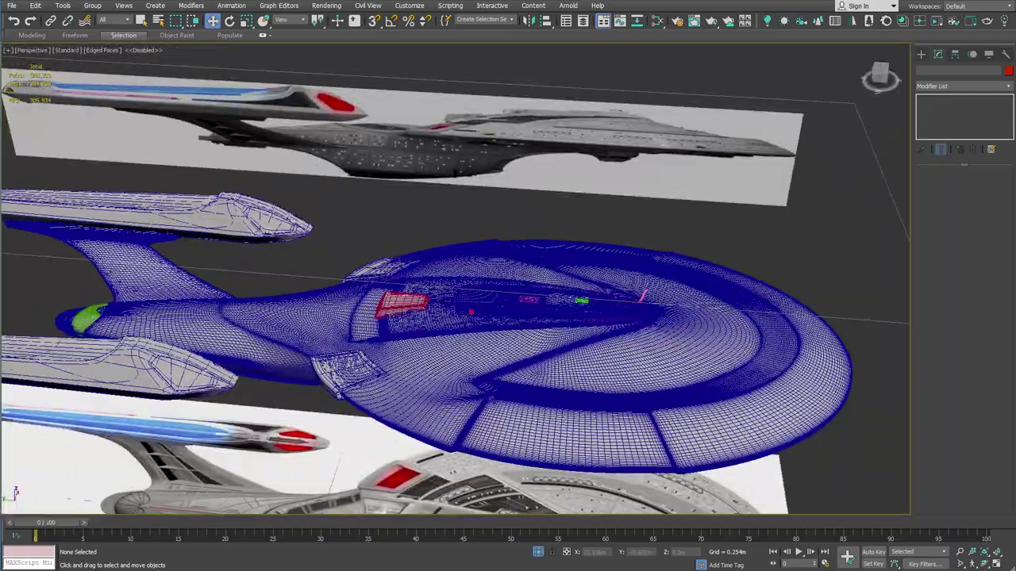
{"action": "middle_click_drag", "start_coordinate": [508, 262], "coordinate": [355, 244], "text": "alt"}
{"action": "scroll", "coordinate": [442, 298], "scroll_direction": "up", "scroll_amount": 5}
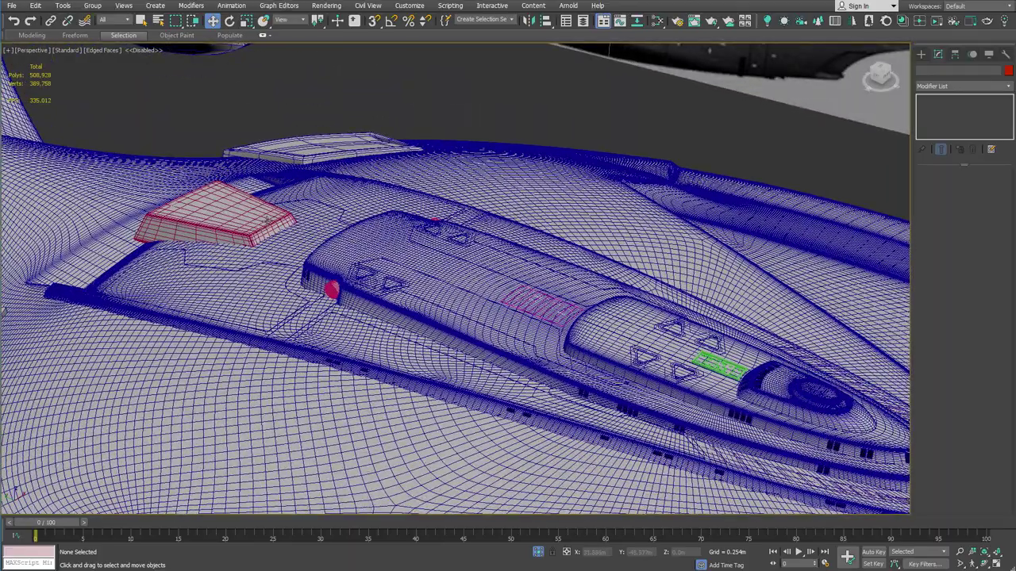